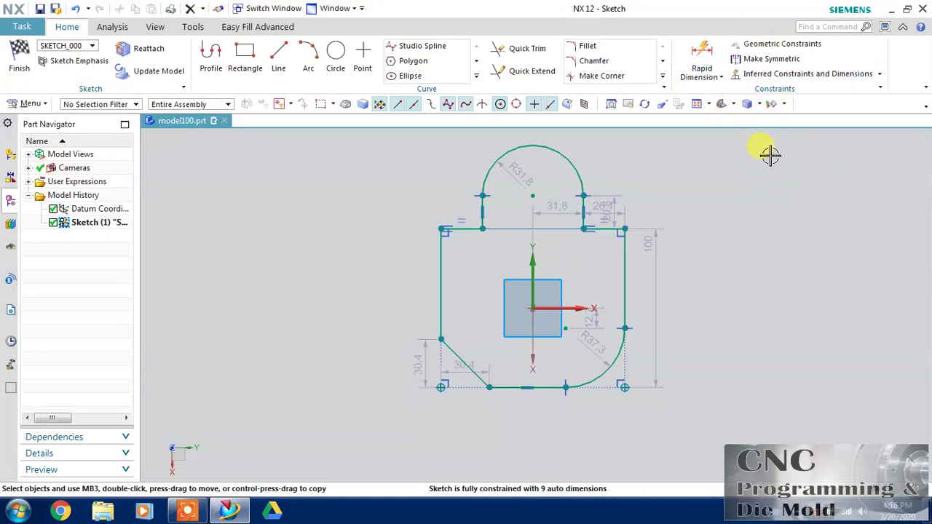
click(723, 77)
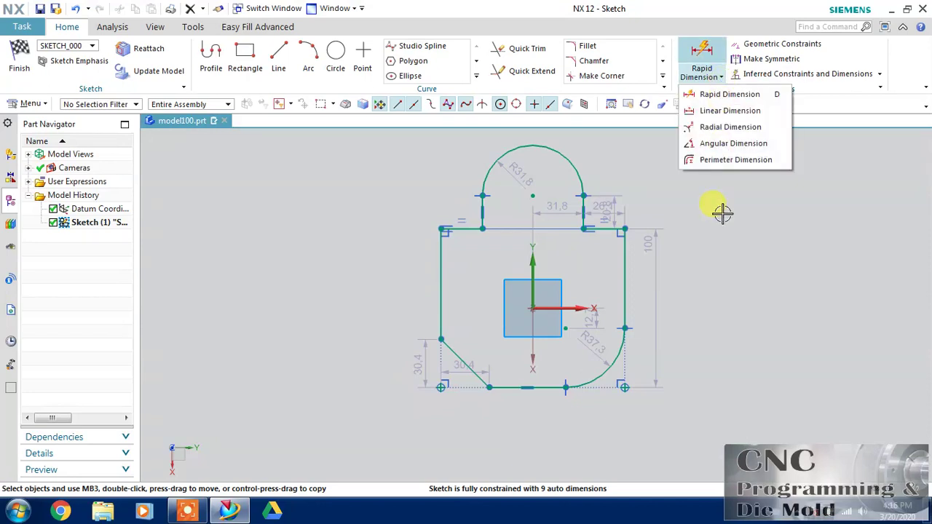
click(836, 182)
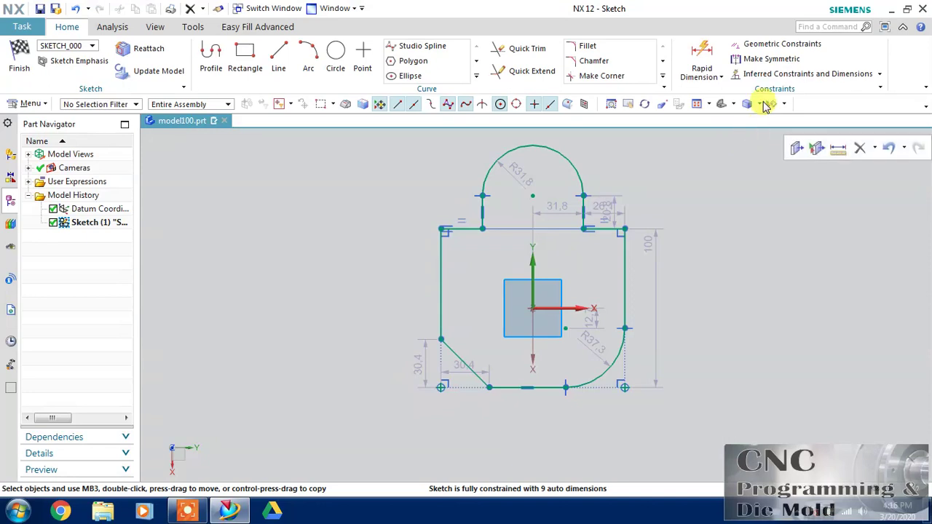
Apply a Coincident constraint between the upper end of the slanted lower-left edge and the sketch origin.
click(781, 45)
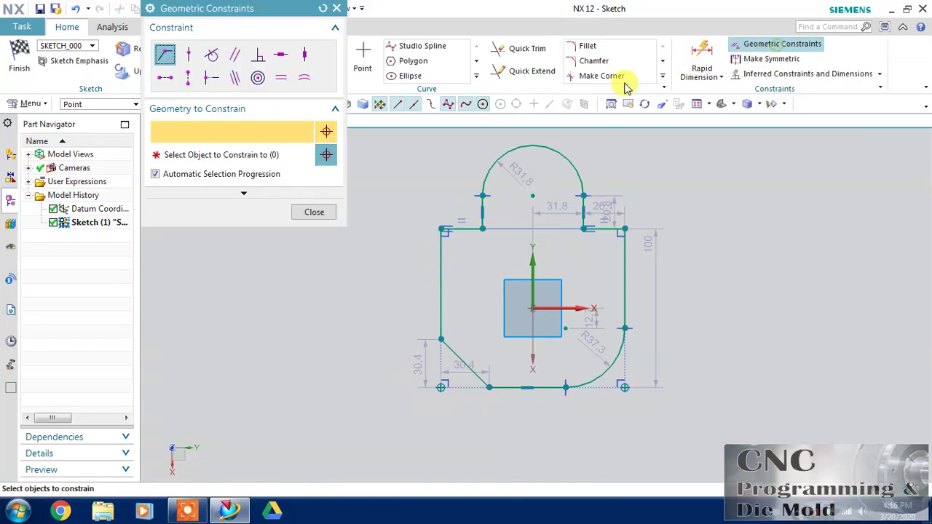
drag(255, 9, 204, 90)
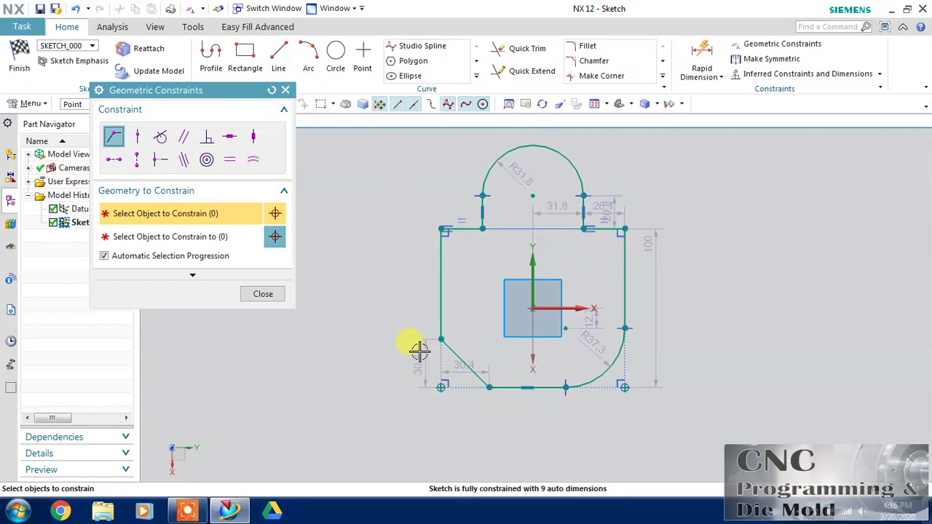
click(442, 342)
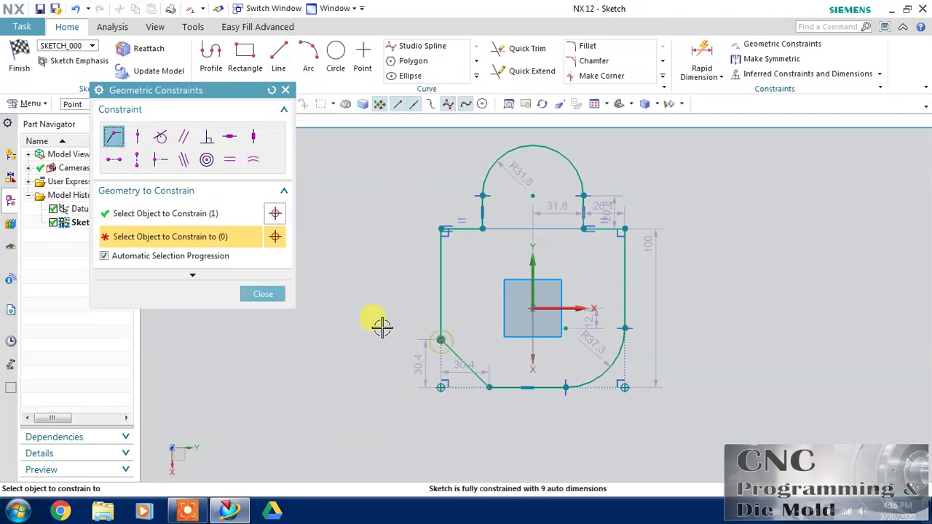
click(533, 308)
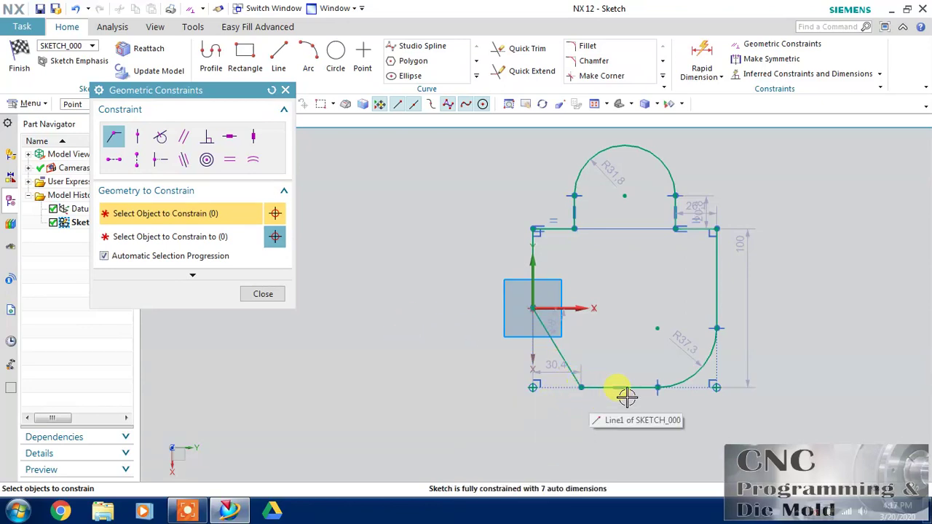
click(658, 328)
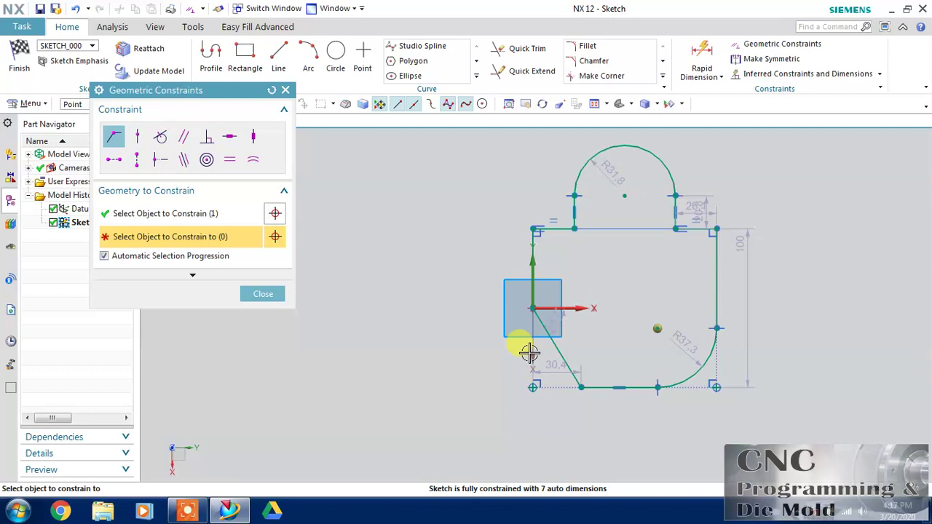
click(263, 293)
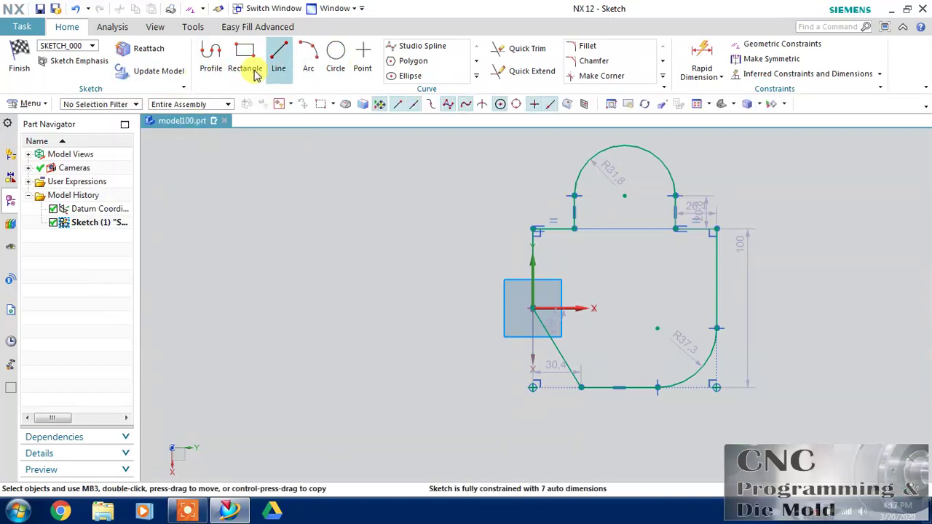
Draw a separate horizontal line about 62.8 long, starting about 19.6 outside the body's upper-right corner.
click(279, 58)
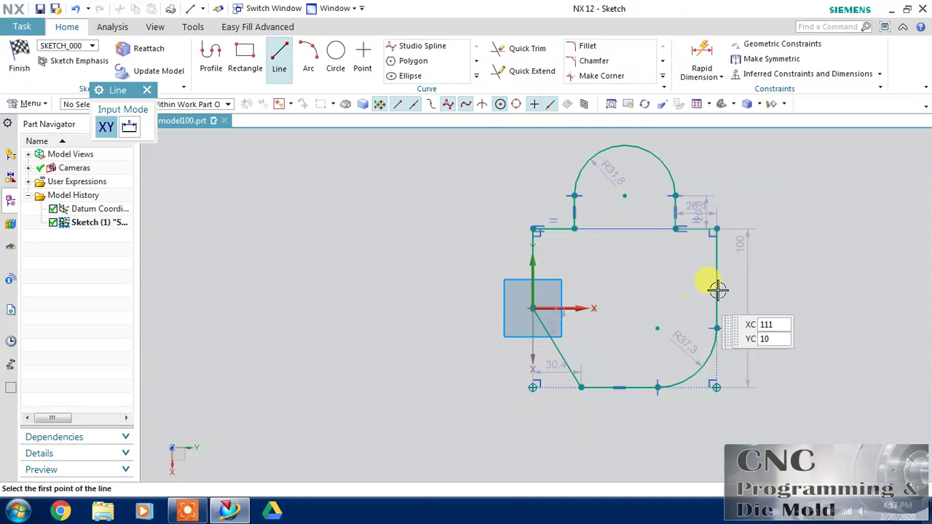
click(748, 229)
click(847, 230)
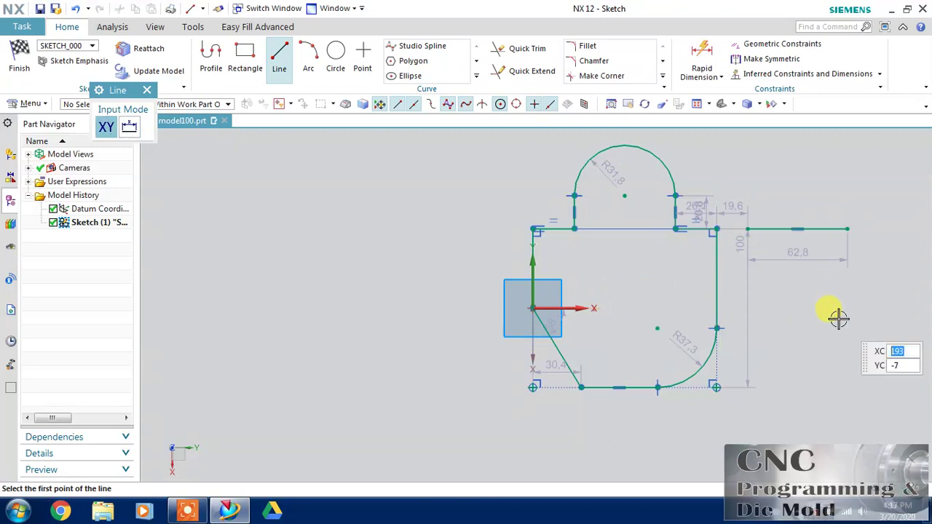
key(Escape)
Make the separate horizontal line's near endpoint coincident with the upper-right corner of the profile body.
click(758, 43)
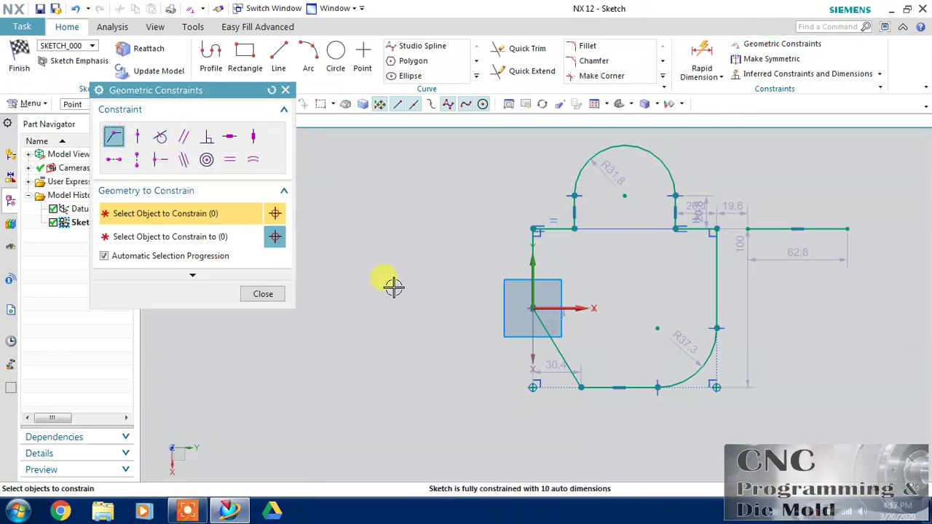
click(746, 226)
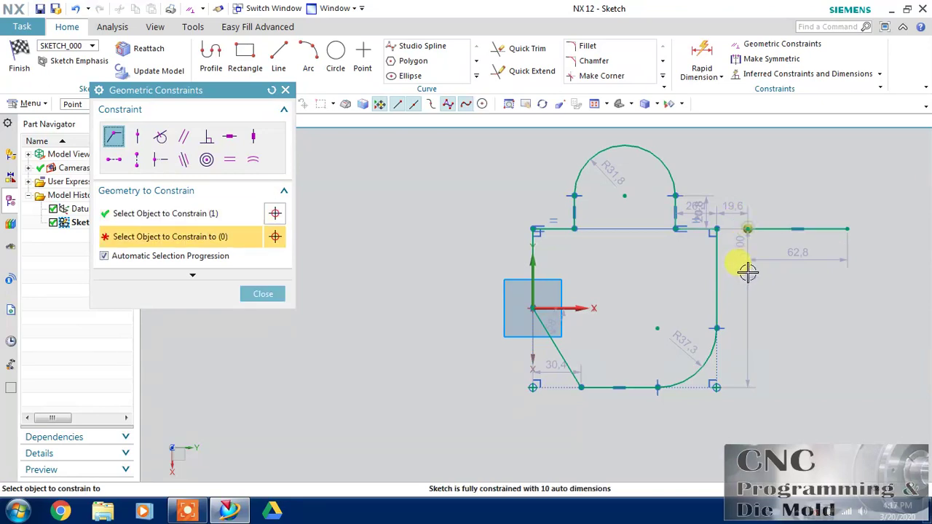
click(717, 229)
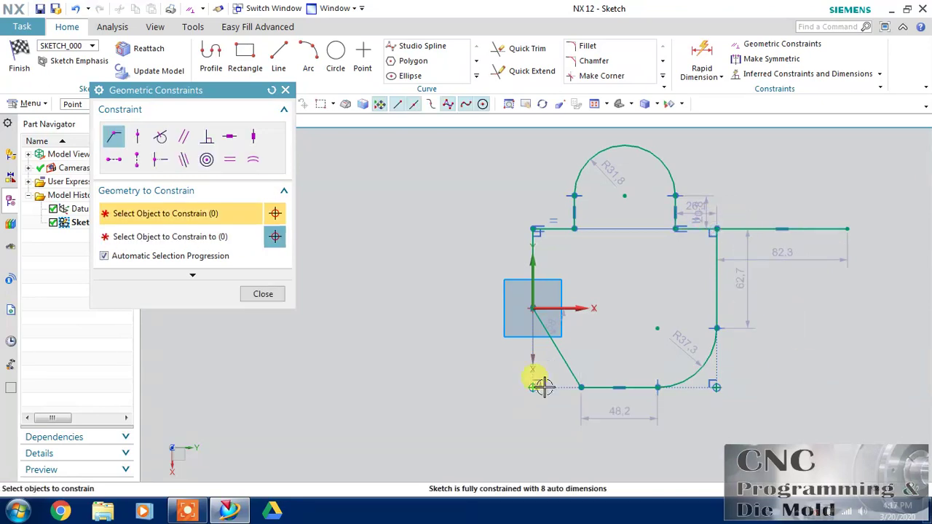
click(257, 295)
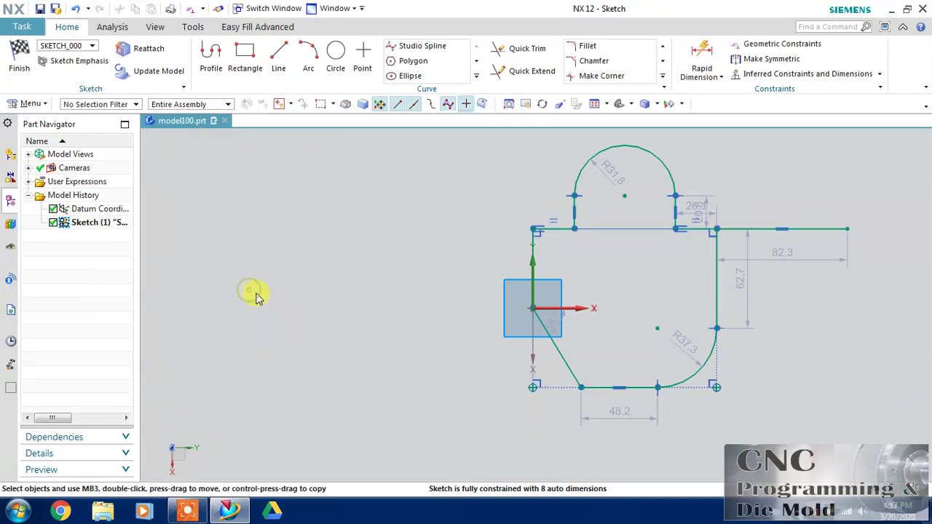
Delete the horizontal line attached to the upper-right corner and choose the Point on Curve constraint.
click(741, 232)
key(Delete)
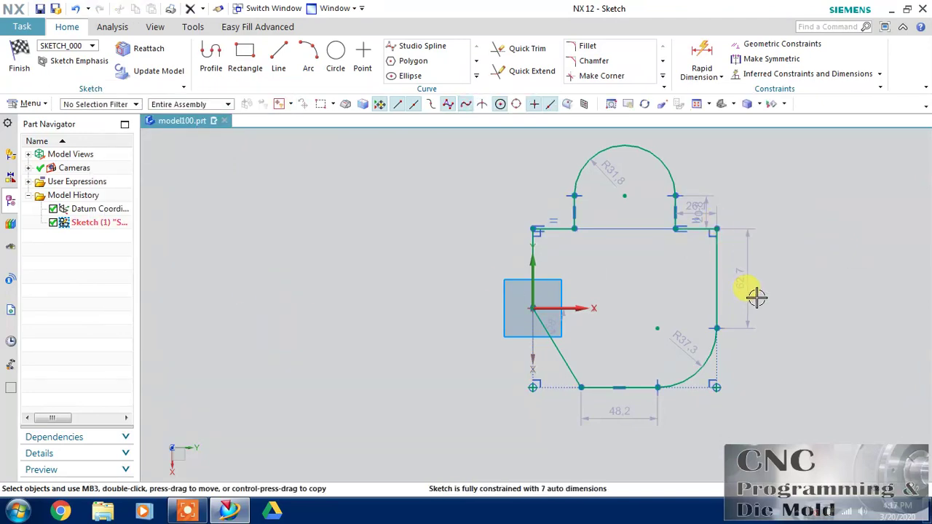
click(772, 43)
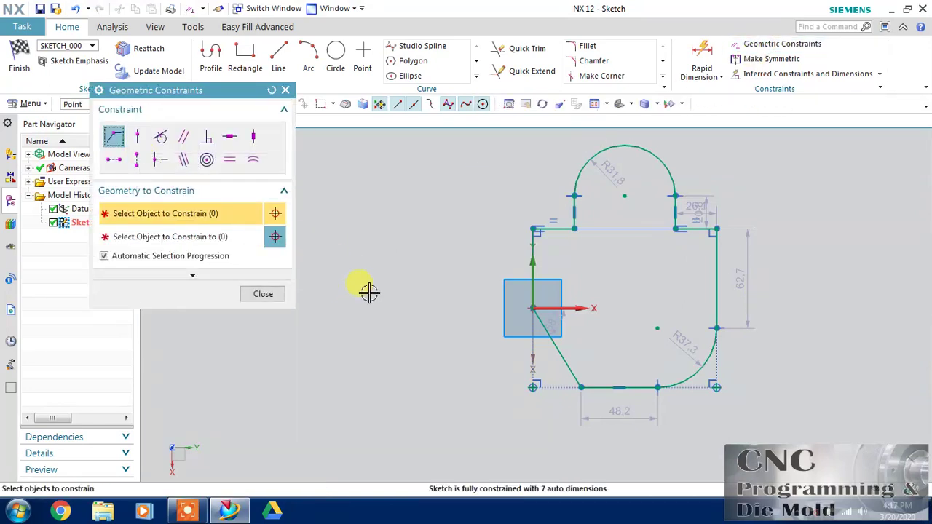
click(137, 136)
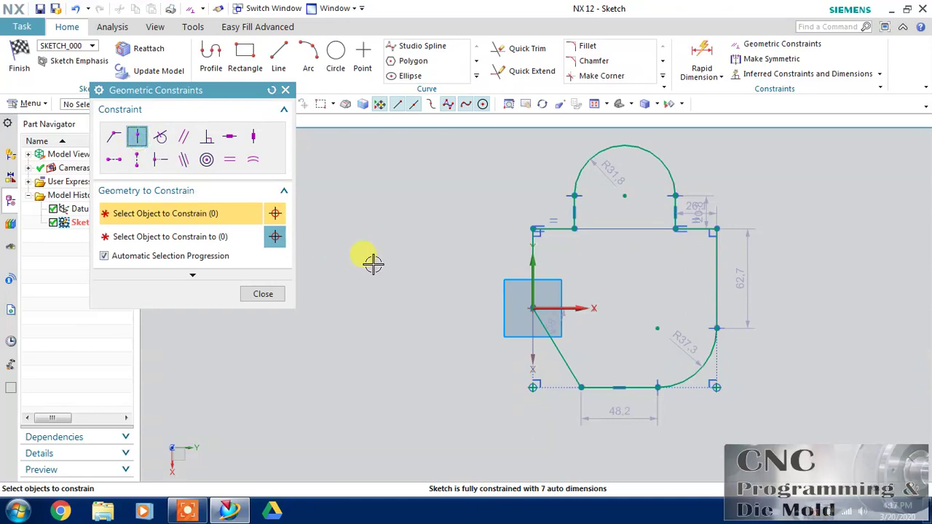
Undo the line deletion, the extra line and the coincident constraints back to the original profile.
click(77, 8)
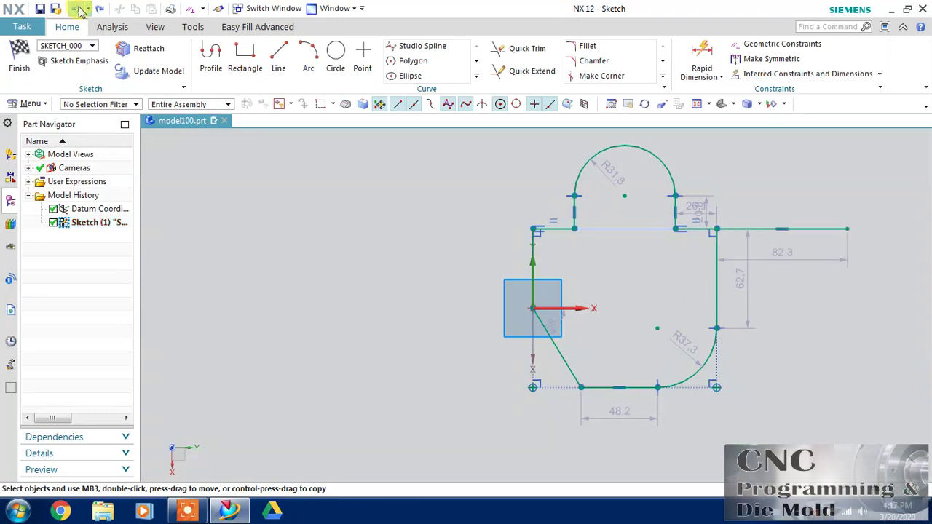
click(78, 8)
click(77, 8)
click(77, 8)
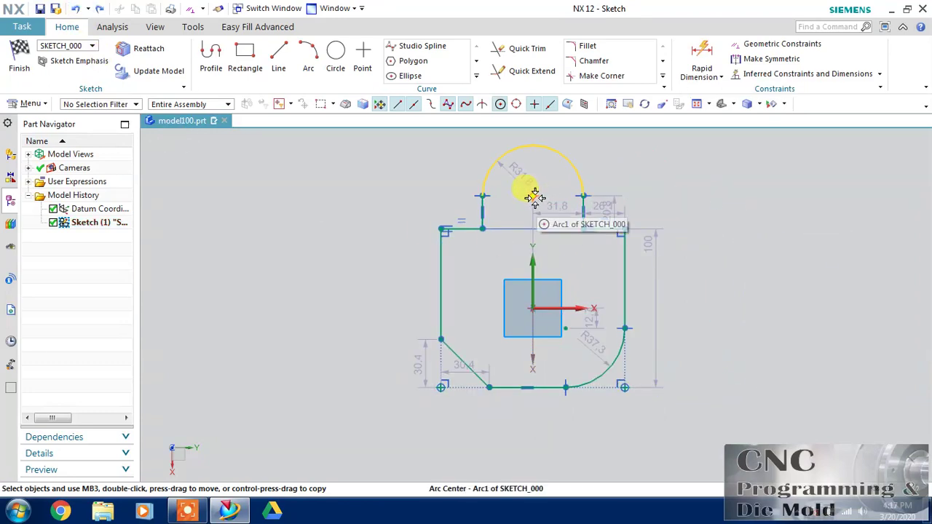
Shift the top arc's centre slightly off the Y axis, and constrain it onto that axis with Point on Curve.
mouse_move(531, 191)
mouse_down()
mouse_move(543, 195)
mouse_move(525, 193)
mouse_up()
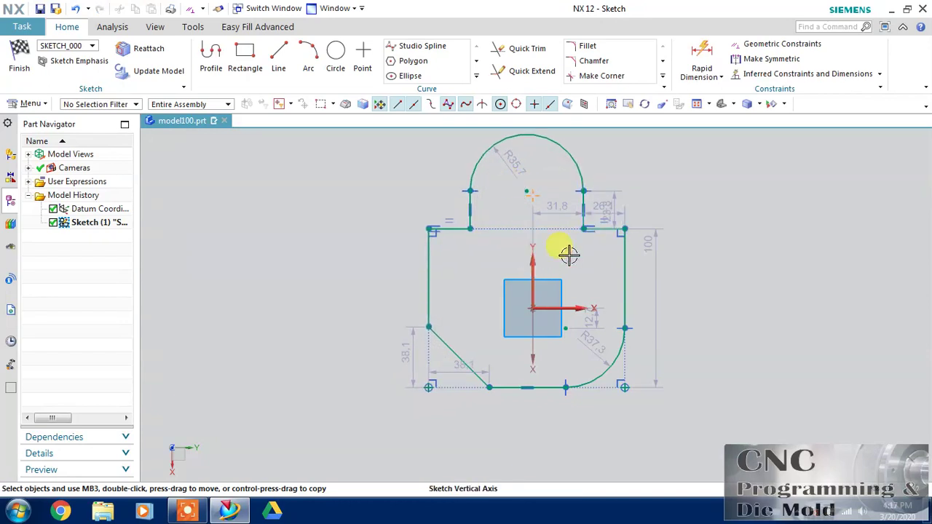
click(767, 45)
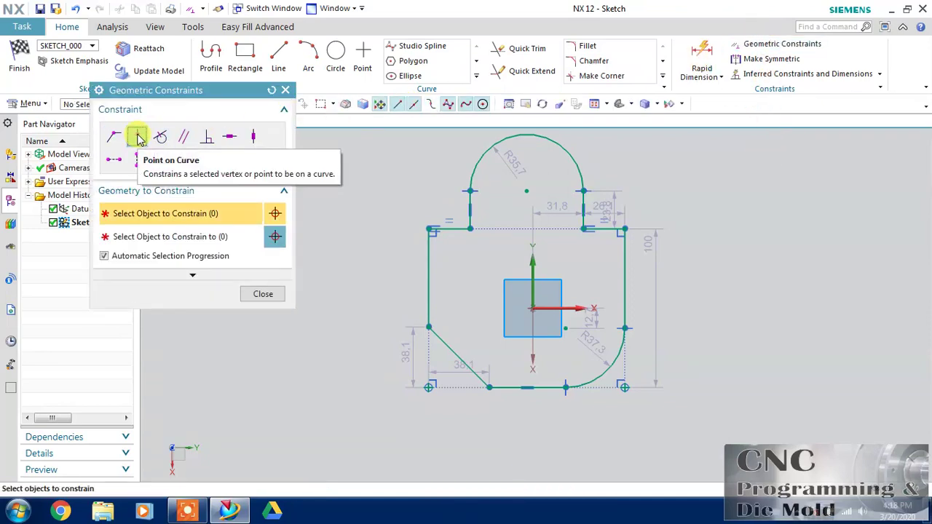
click(138, 137)
click(521, 187)
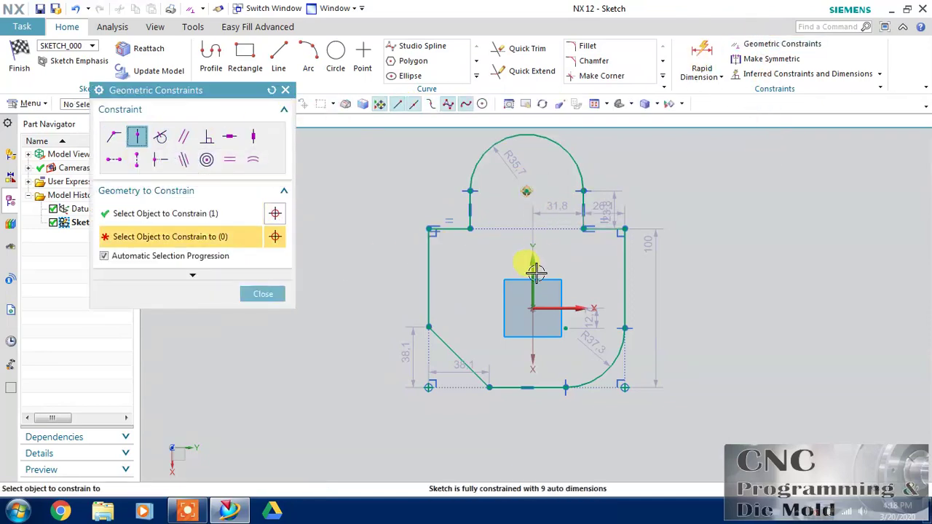
click(536, 271)
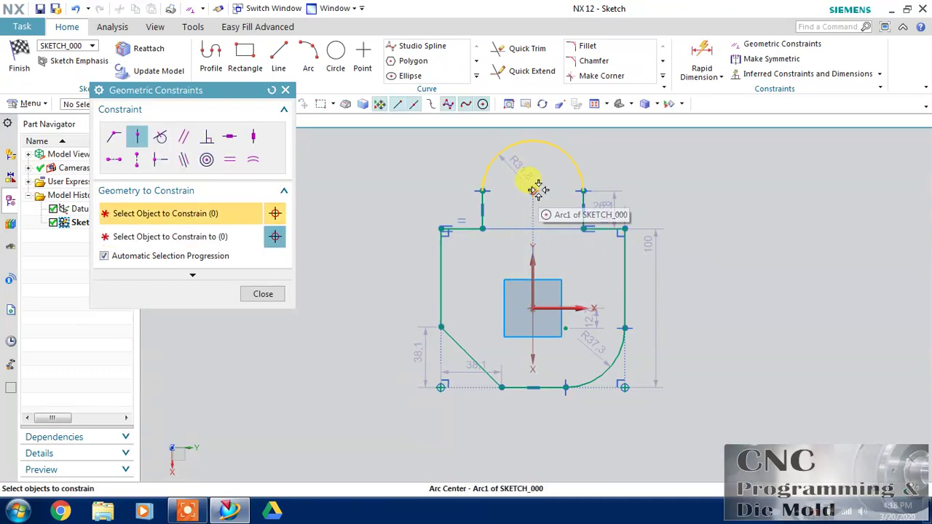
click(263, 299)
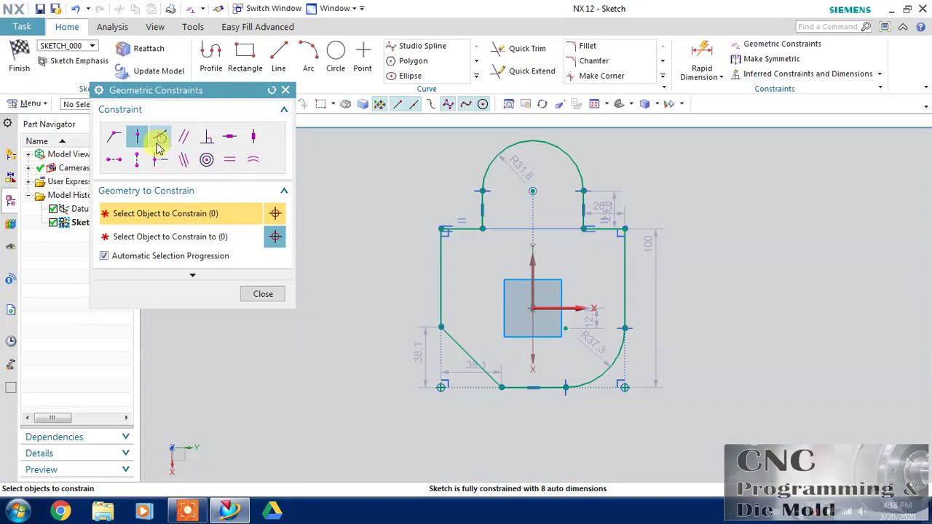
Constrain the midpoint of the profile's bottom line onto the sketch X axis with Point on Curve.
click(534, 387)
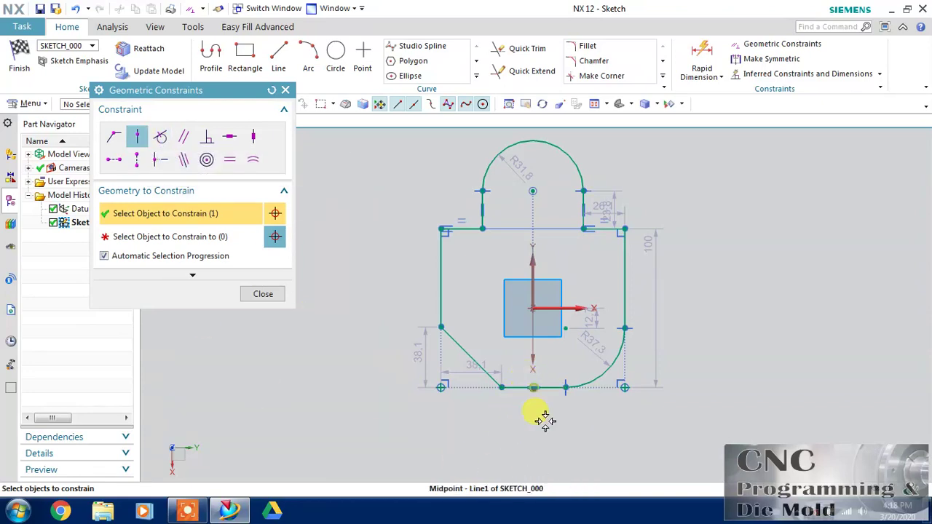
click(534, 307)
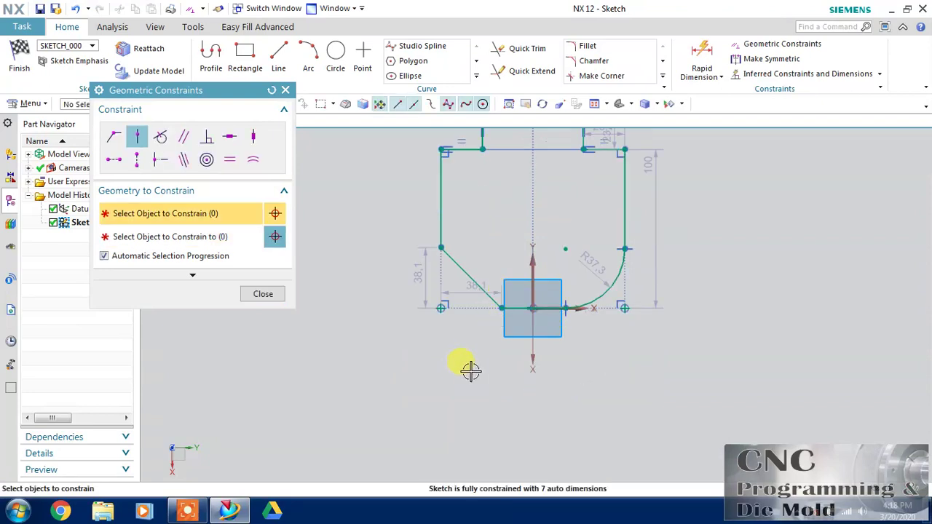
scroll(471, 370, down, 2)
click(264, 294)
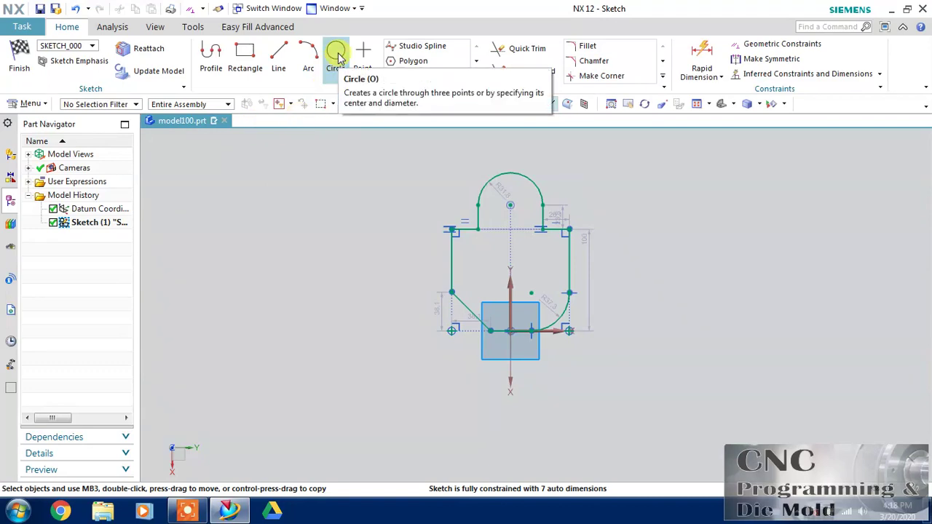
Move the top arc's left tangent endpoint inward, reducing the arc radius to about 22.
scroll(514, 202, up, 3)
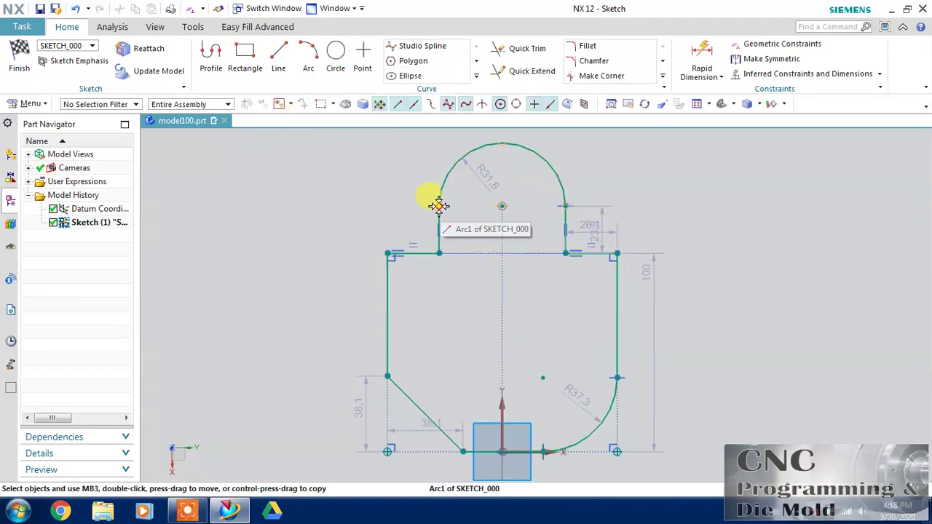
drag(425, 200, 457, 195)
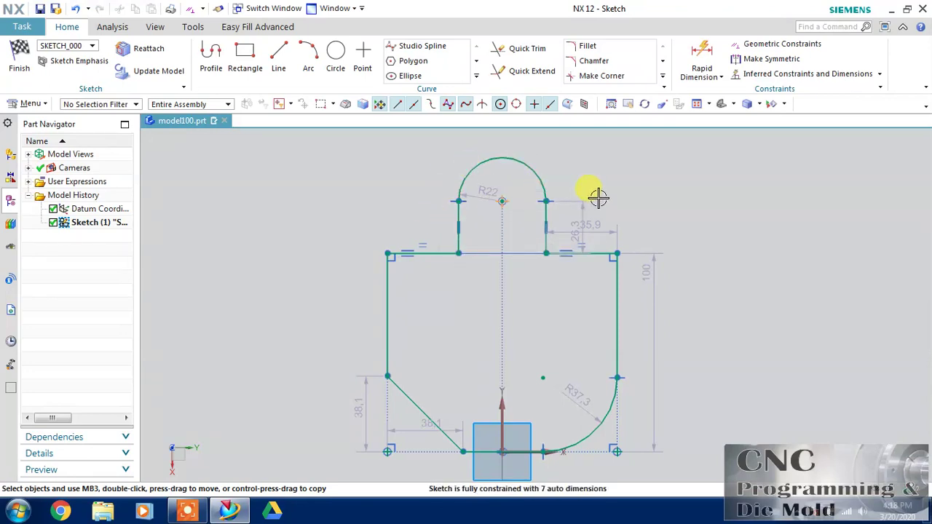
Draw a three-point arc bulging outward between the ends of the left vertical edge, with a radius of about 43.5.
click(308, 60)
click(387, 253)
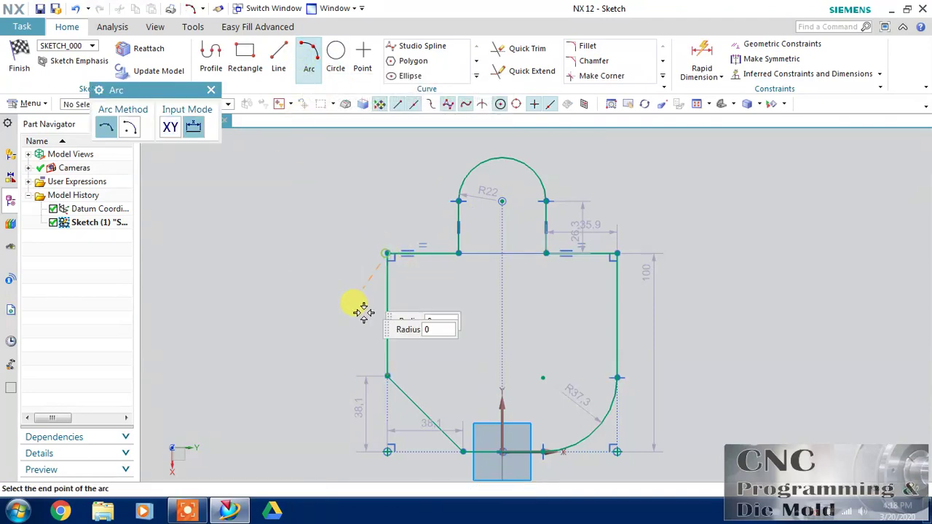
click(387, 376)
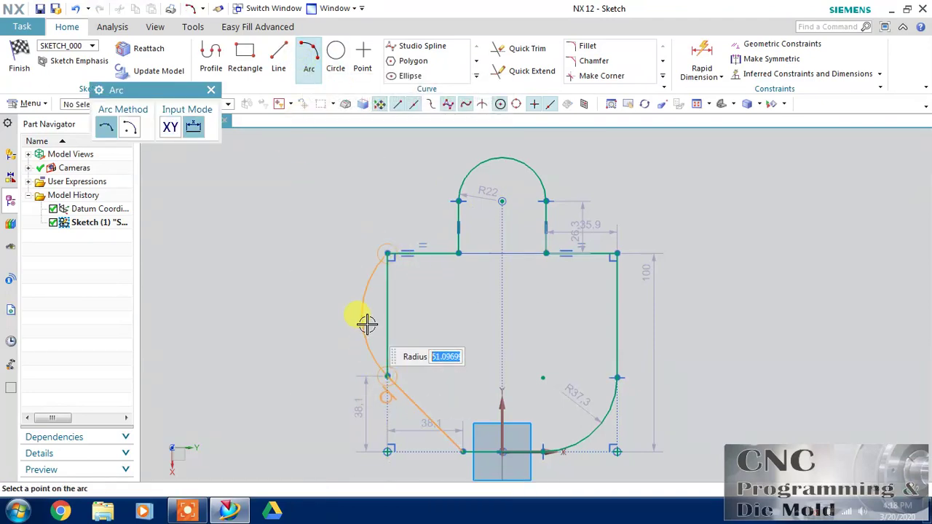
click(256, 265)
key(Escape)
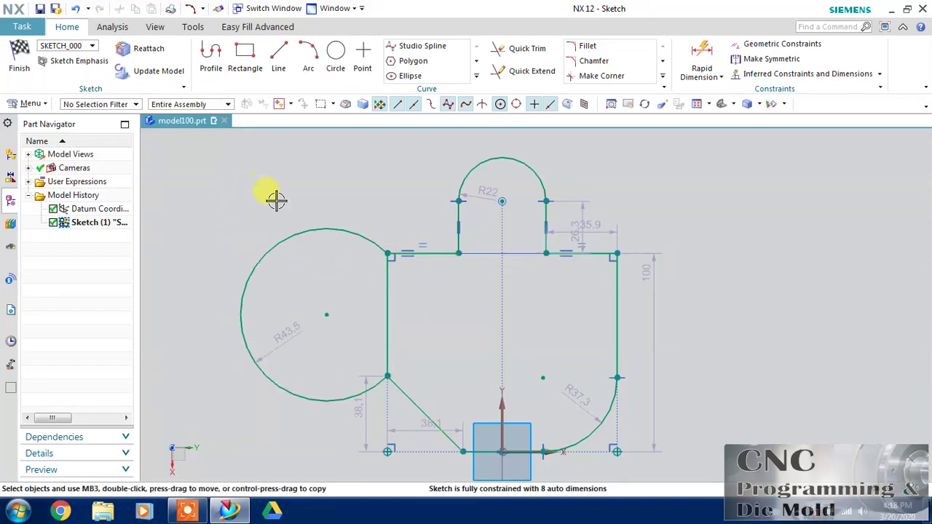
Try constraining the left arc to the midpoint of the upper-left horizontal line with Point on Curve, and undo it.
click(783, 44)
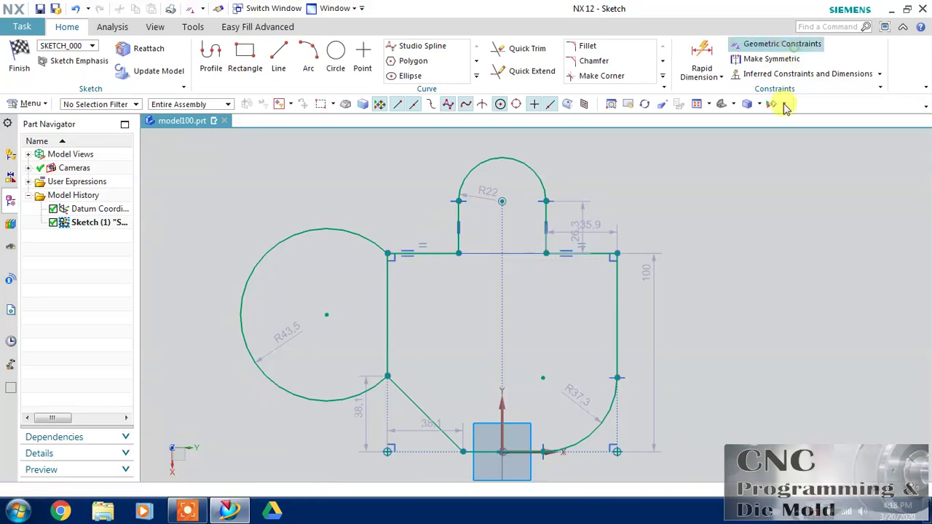
click(365, 230)
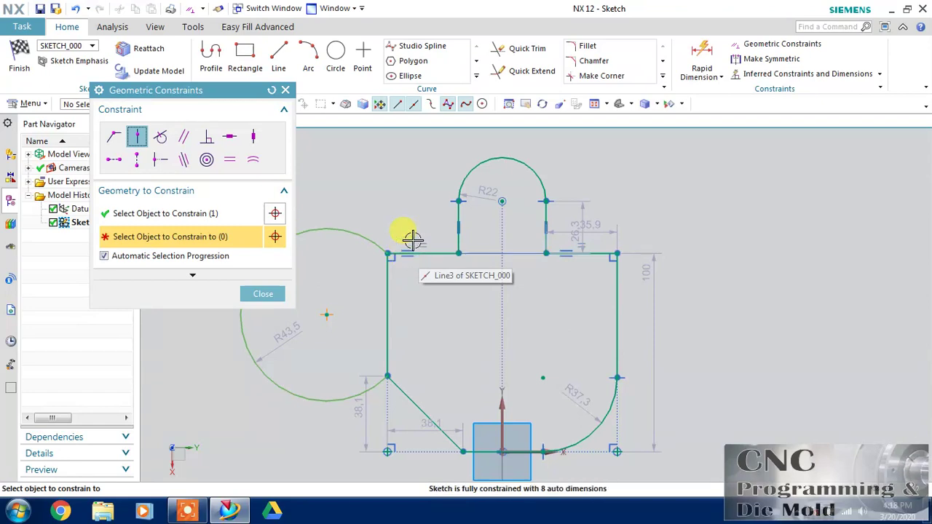
scroll(407, 259, up, 1)
scroll(408, 259, up, 2)
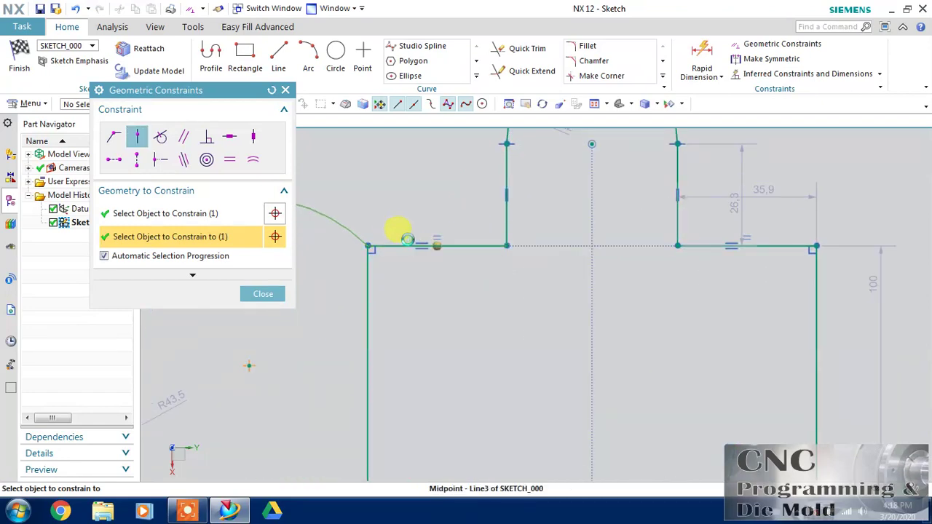
click(401, 238)
scroll(441, 280, down, 3)
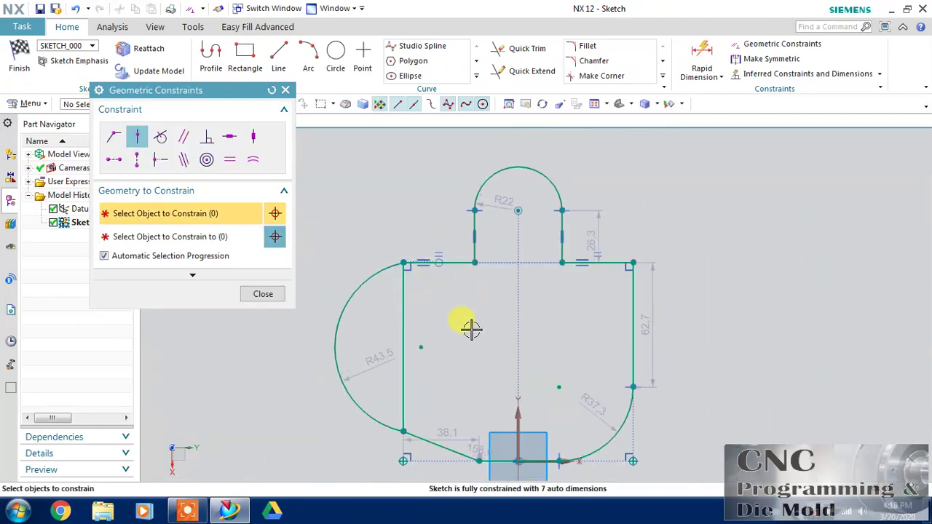
click(271, 297)
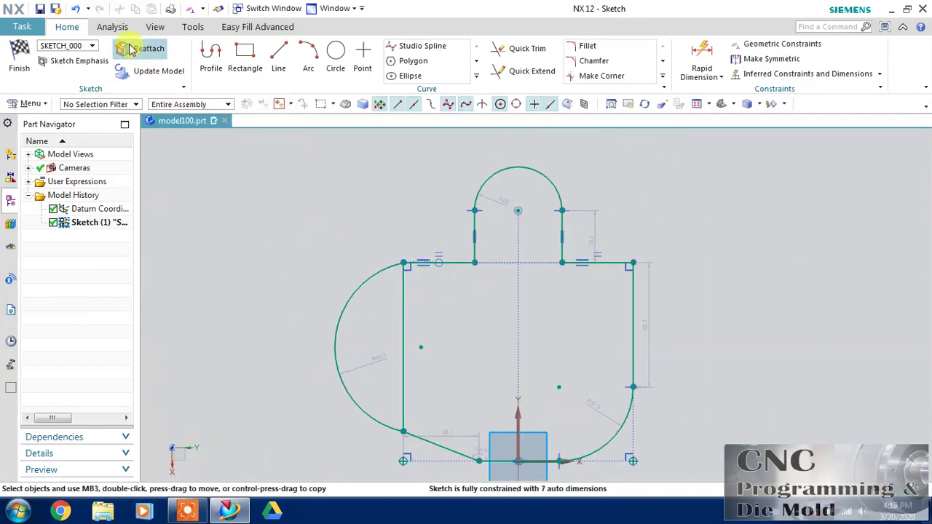
click(75, 9)
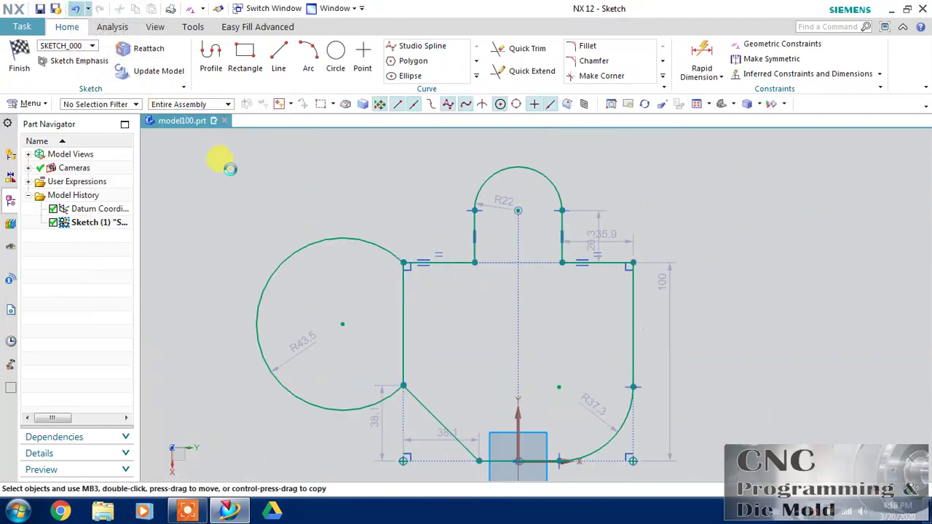
Apply a Tangent constraint between the left arc and the upper-left horizontal line.
click(757, 44)
click(161, 137)
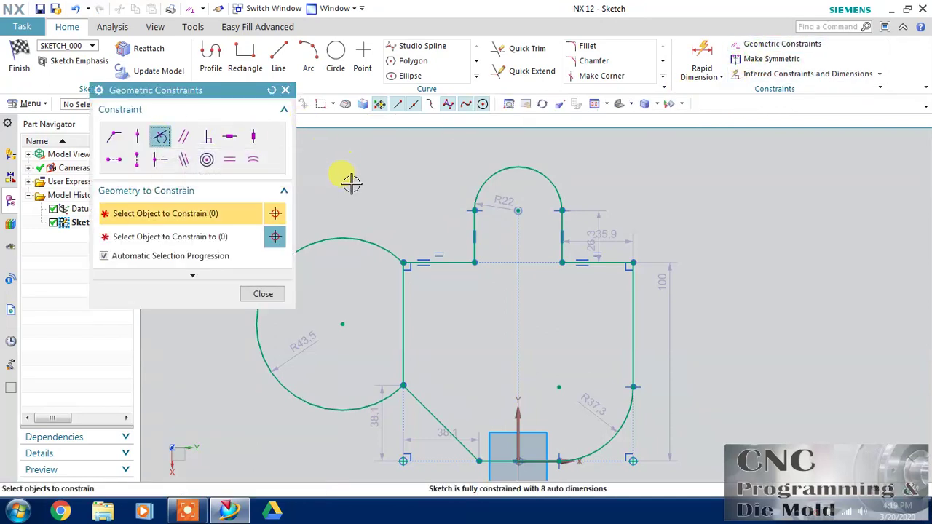
click(360, 233)
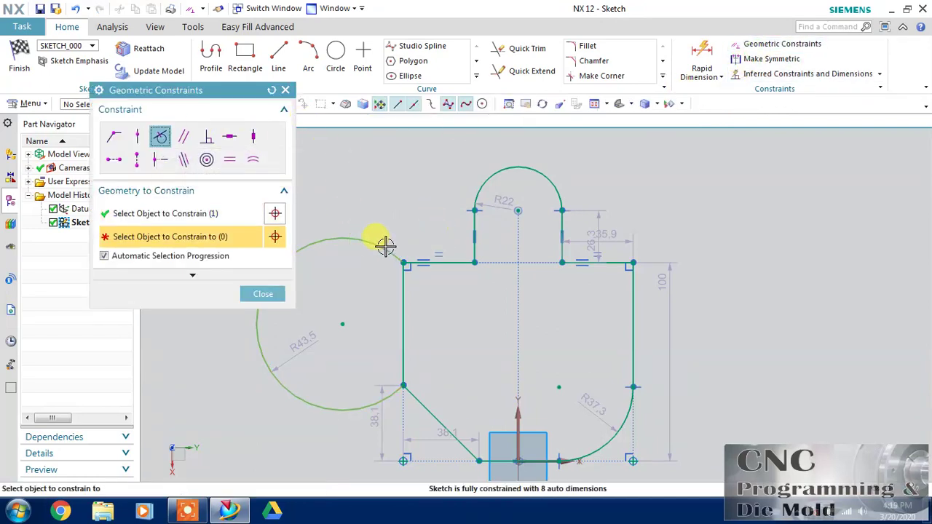
click(449, 261)
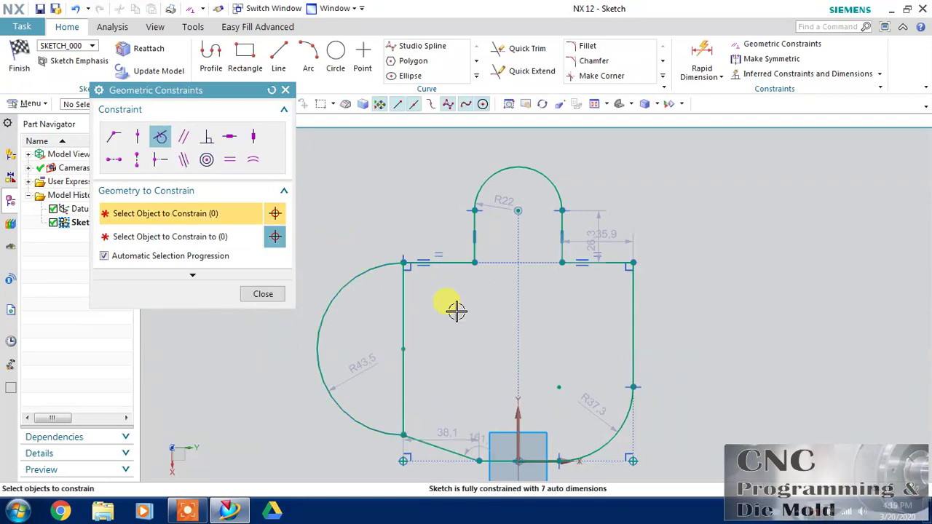
Make the left arc tangent to the slanted line at the profile's lower-left corner.
scroll(456, 309, down, 1)
scroll(316, 309, up, 2)
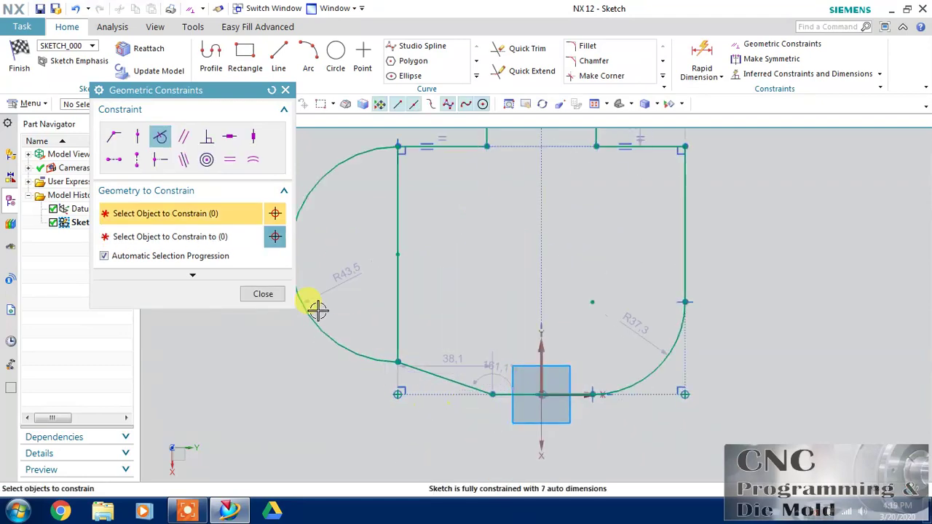
click(352, 350)
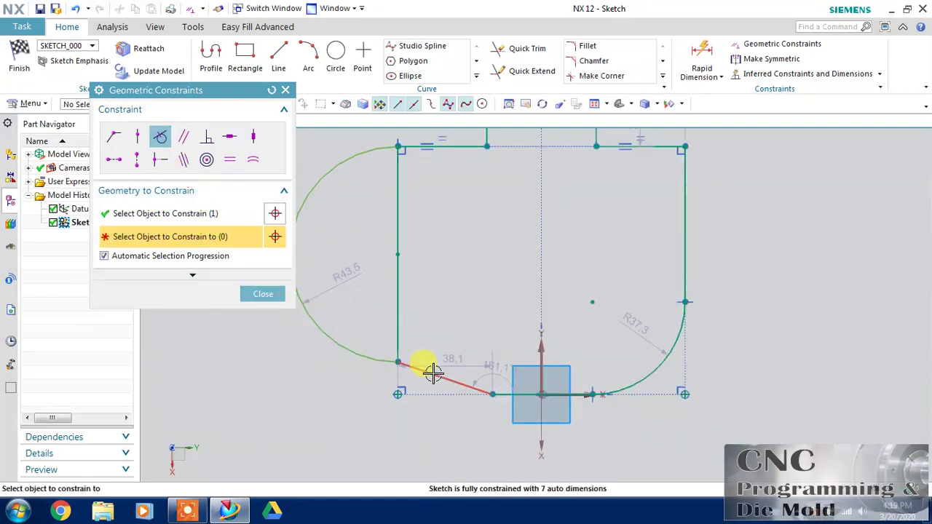
click(431, 372)
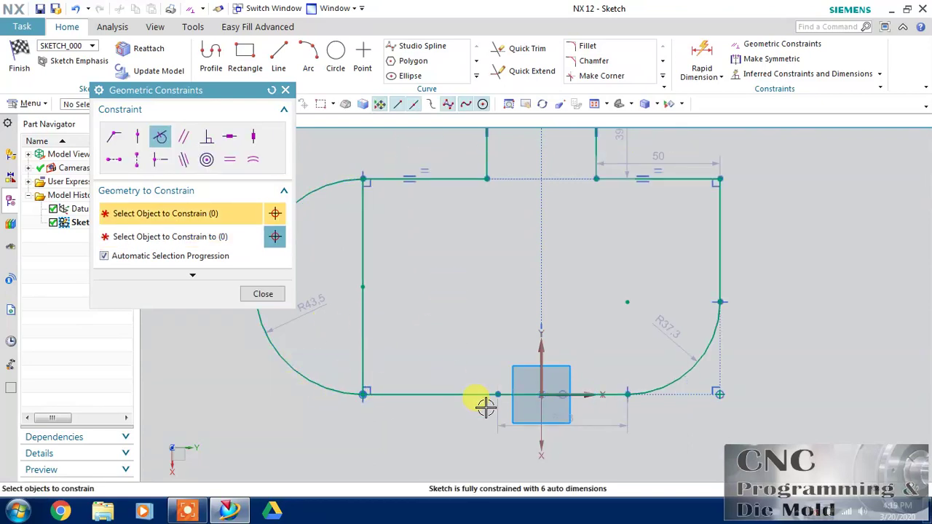
click(263, 293)
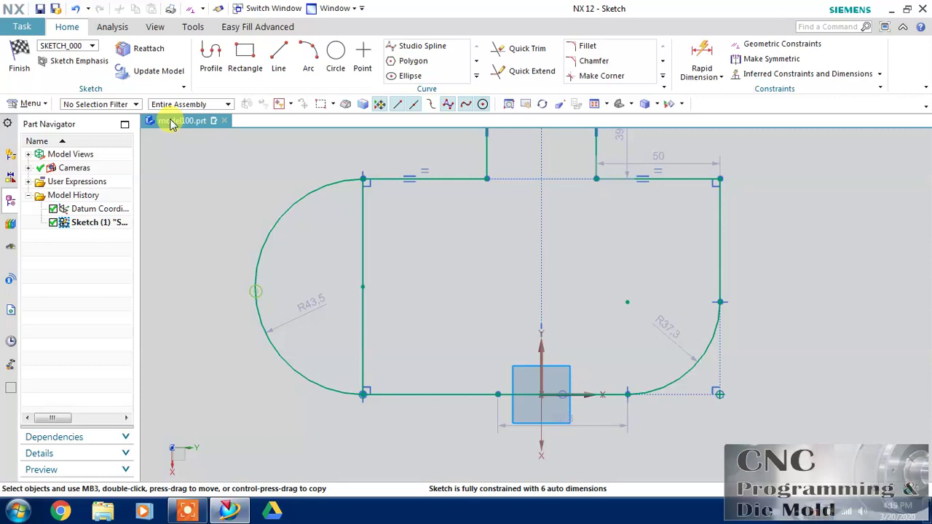
Undo both Tangent constraints and the drawing of the left three-point arc.
click(75, 9)
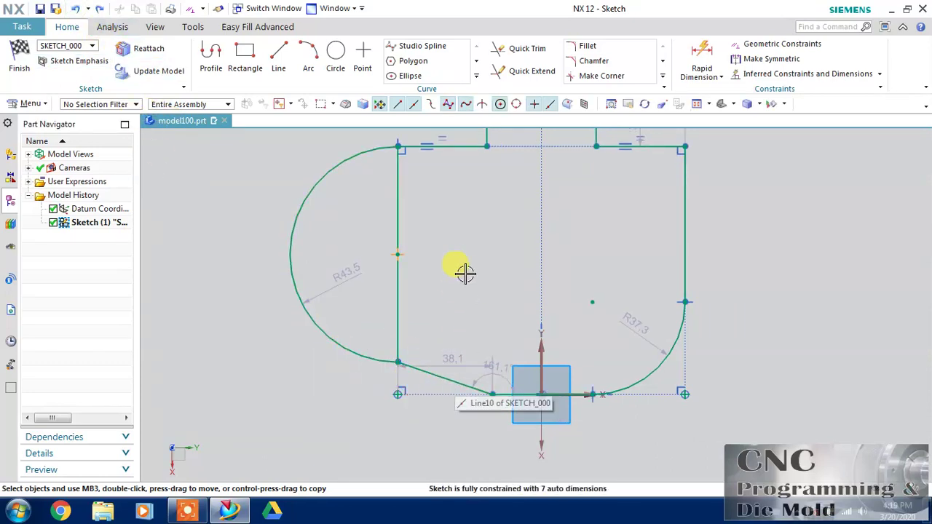
click(75, 9)
click(75, 8)
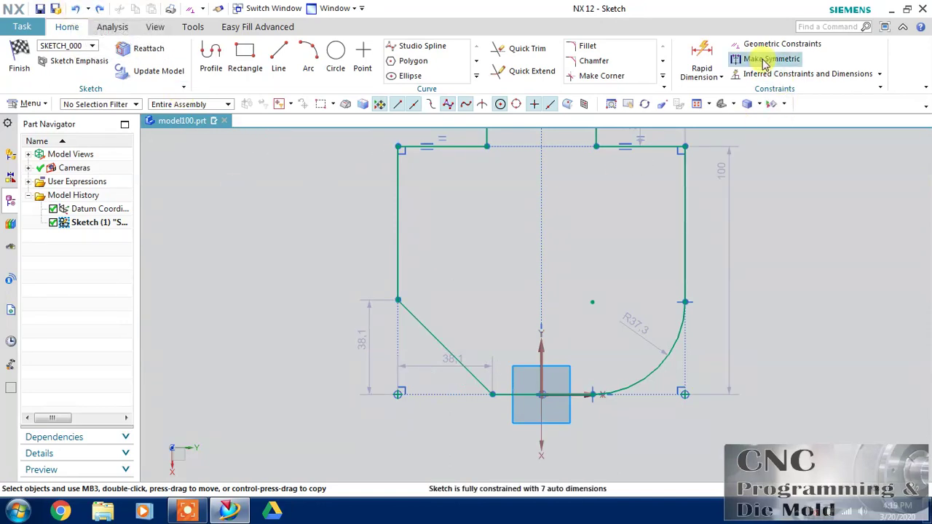
Draw a diagonal line about 63.9 long inside the profile, ending at the centre of the lower-right arc.
click(737, 44)
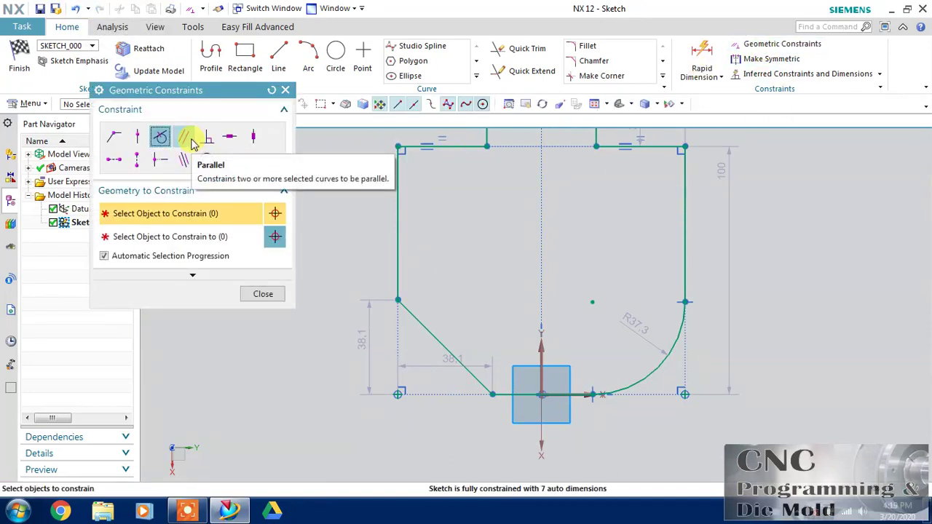
click(262, 293)
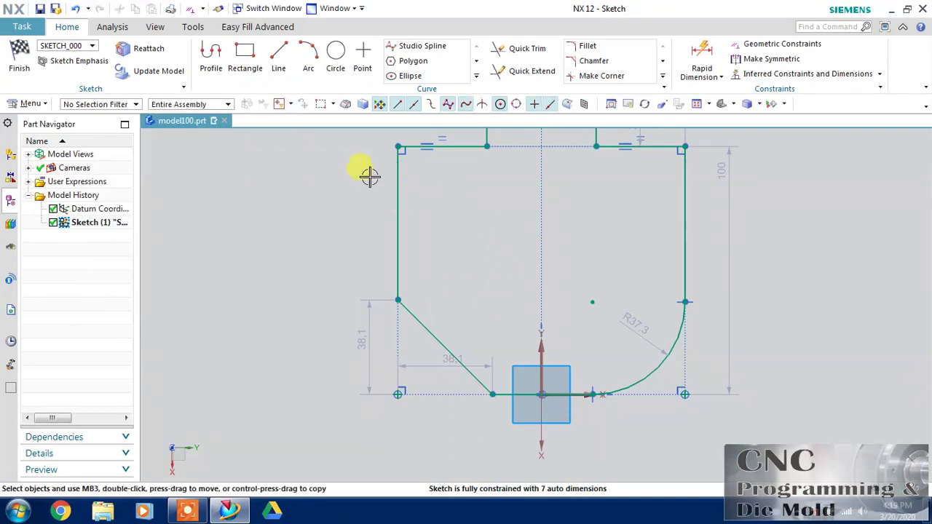
click(279, 63)
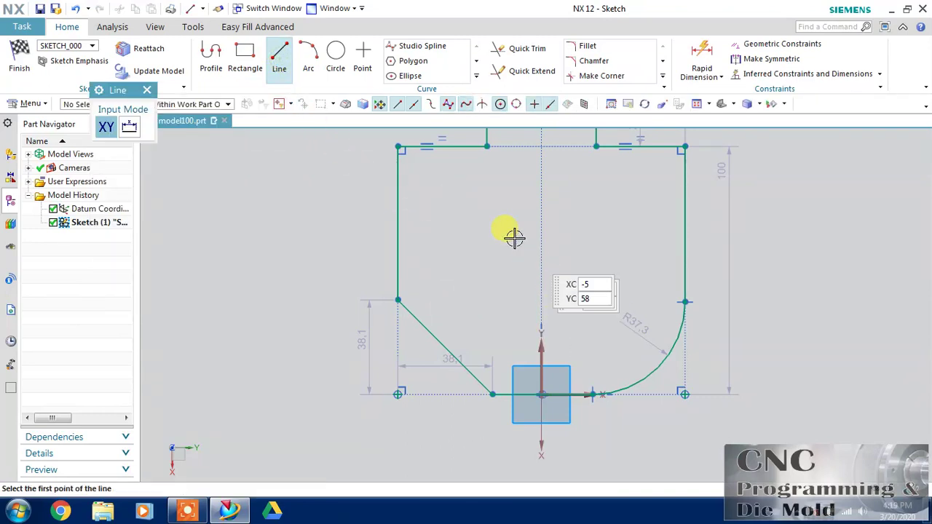
click(477, 193)
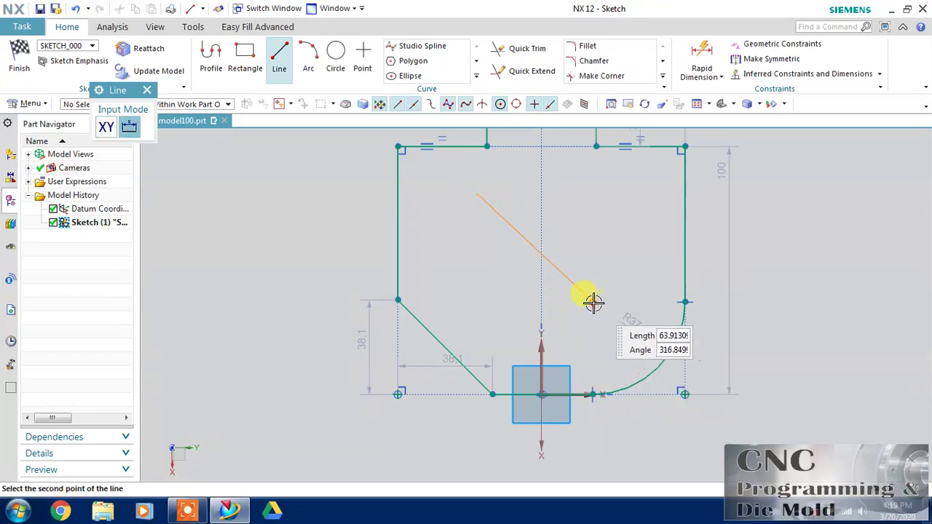
click(593, 302)
key(Escape)
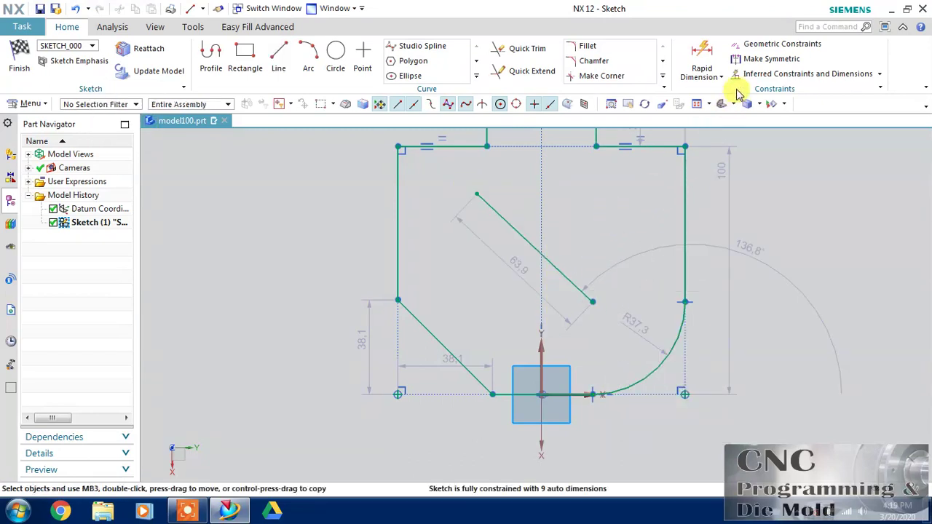
Make the diagonal line's upper endpoint coincident with the upper-left corner of the profile's main body.
click(771, 43)
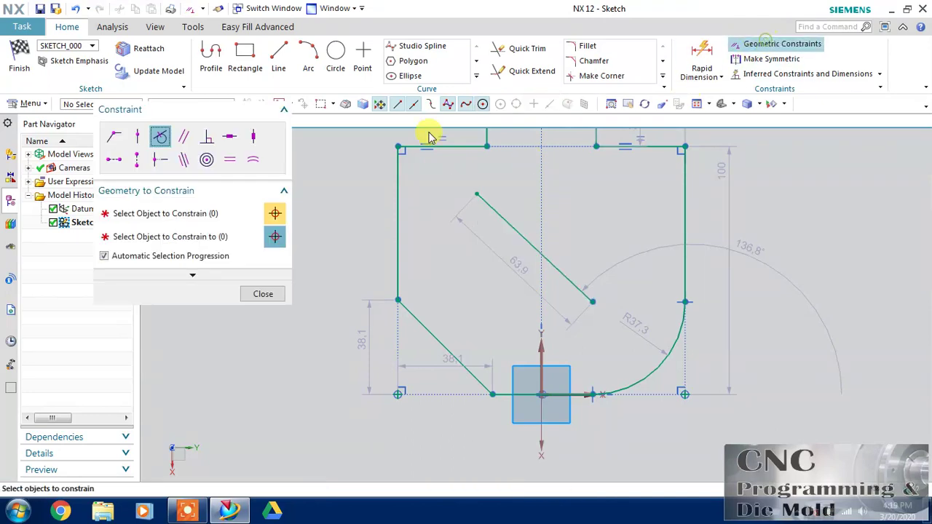
click(114, 136)
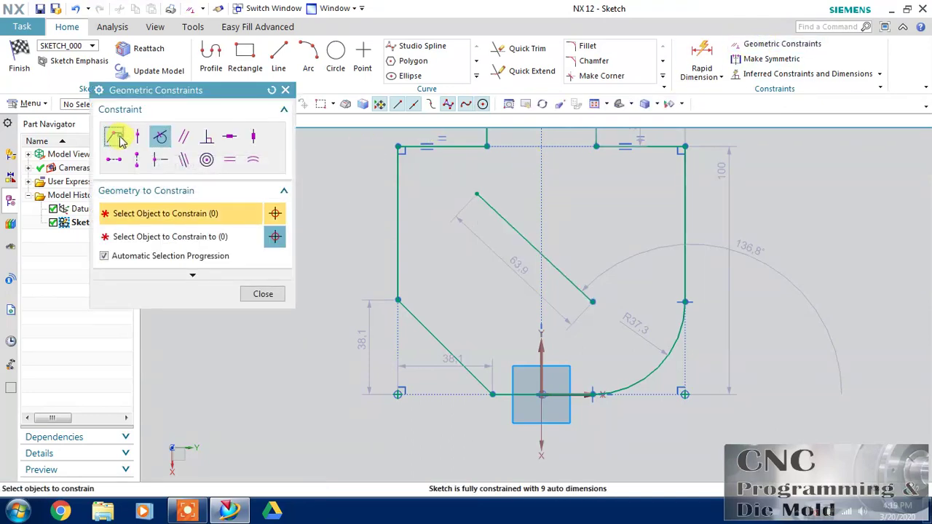
click(478, 193)
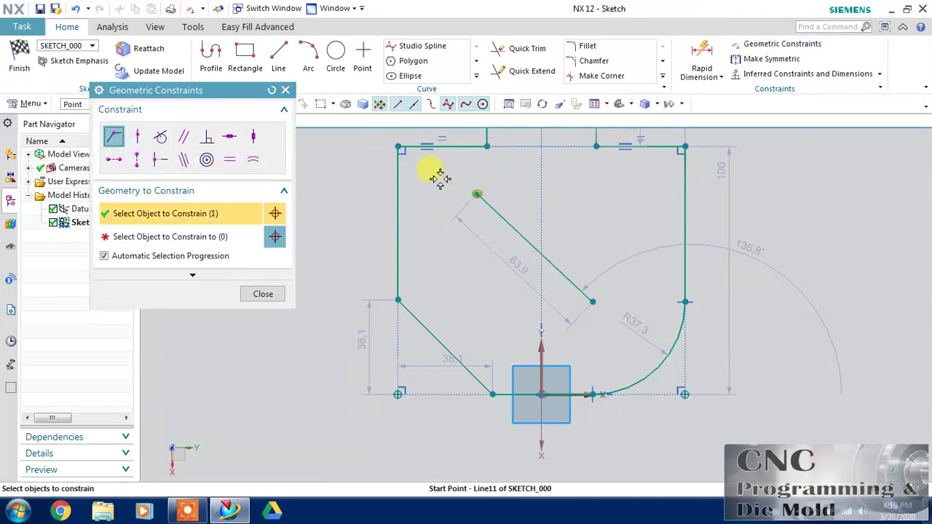
click(399, 146)
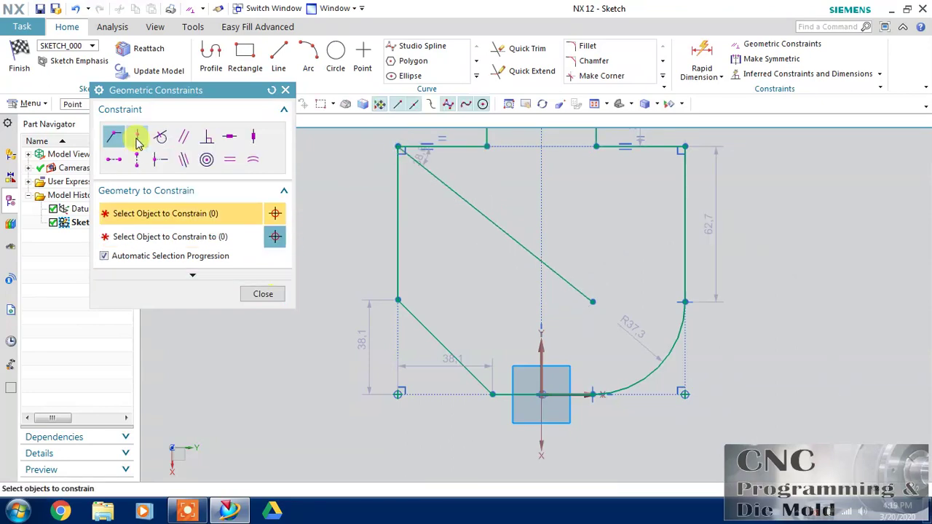
Constrain the slanted lower-left line and the inner diagonal line to be parallel.
click(186, 137)
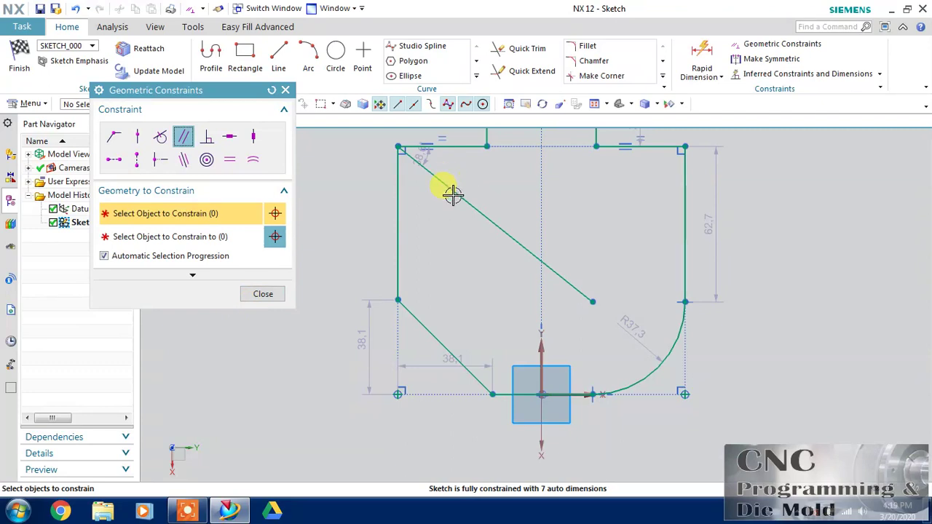
click(428, 323)
click(470, 206)
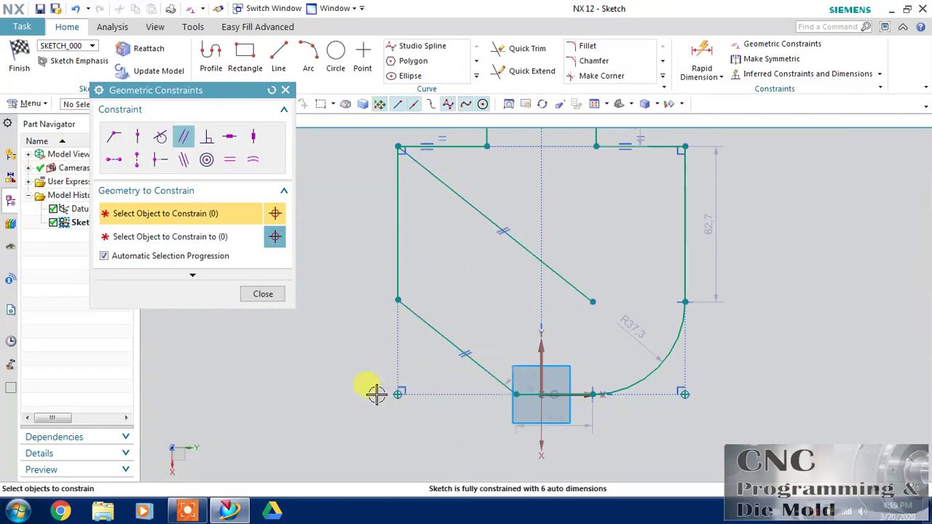
click(262, 293)
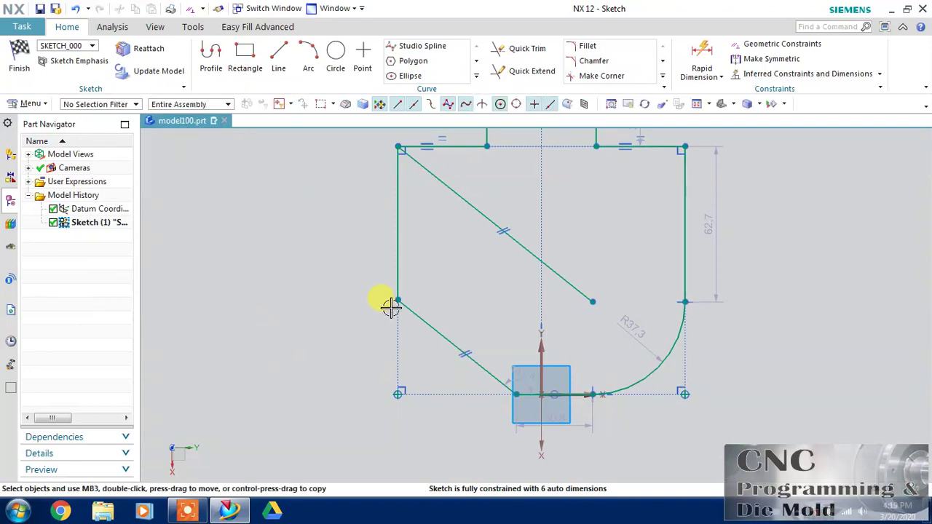
Draw a Profile line from the diagonal's lower endpoint up and to the right, about 49 long at 70 degrees.
click(750, 44)
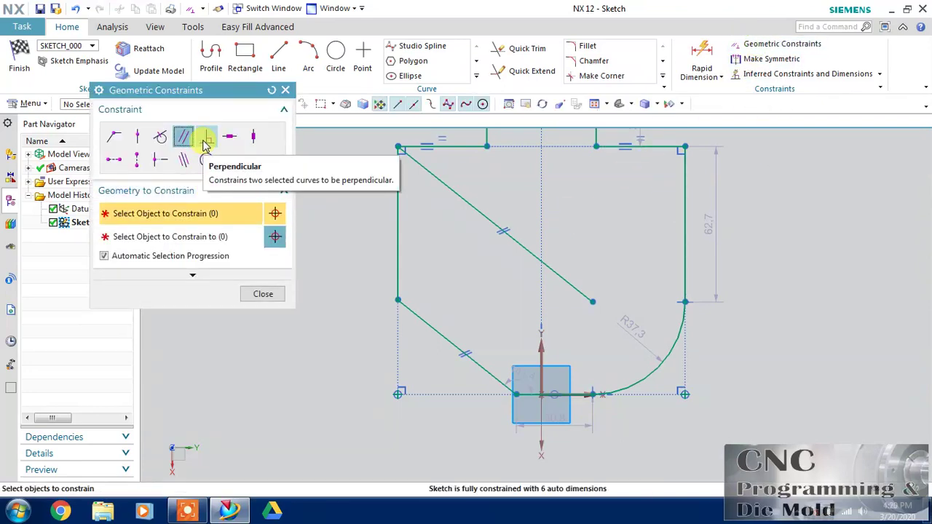
click(251, 293)
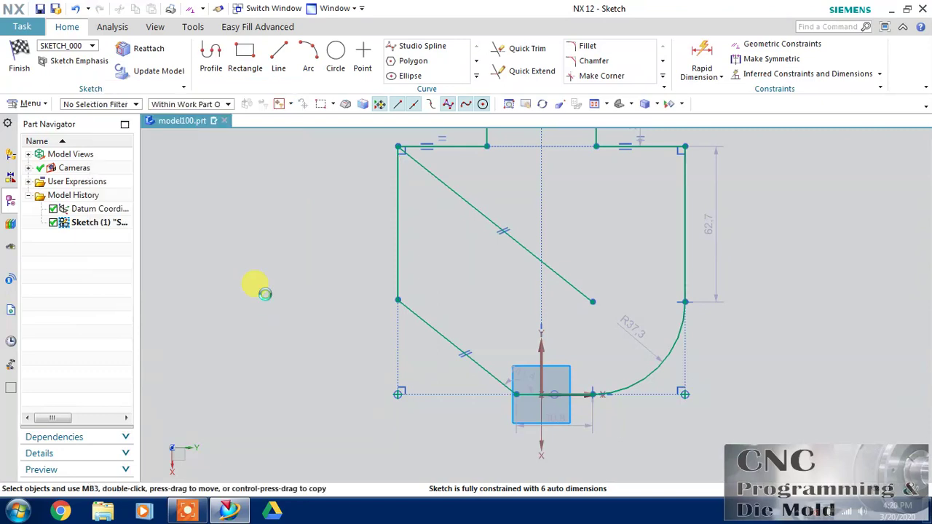
click(213, 83)
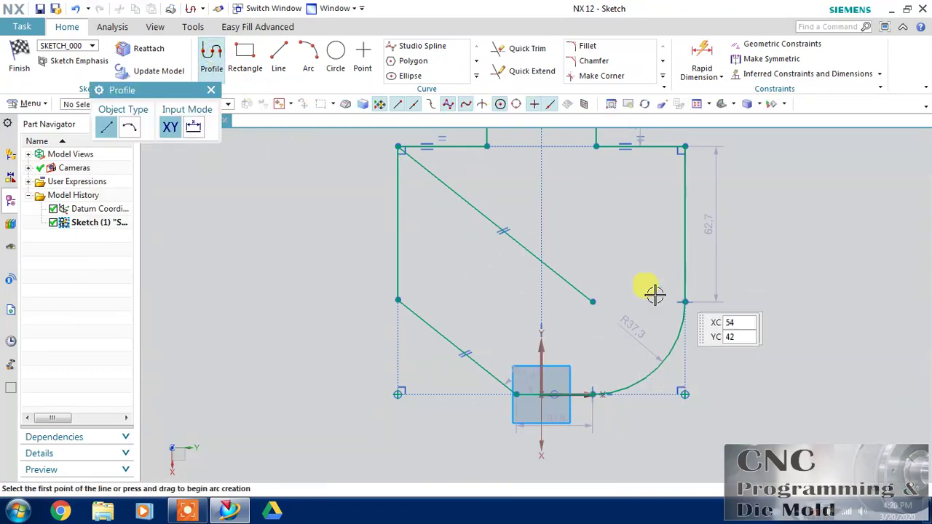
click(593, 300)
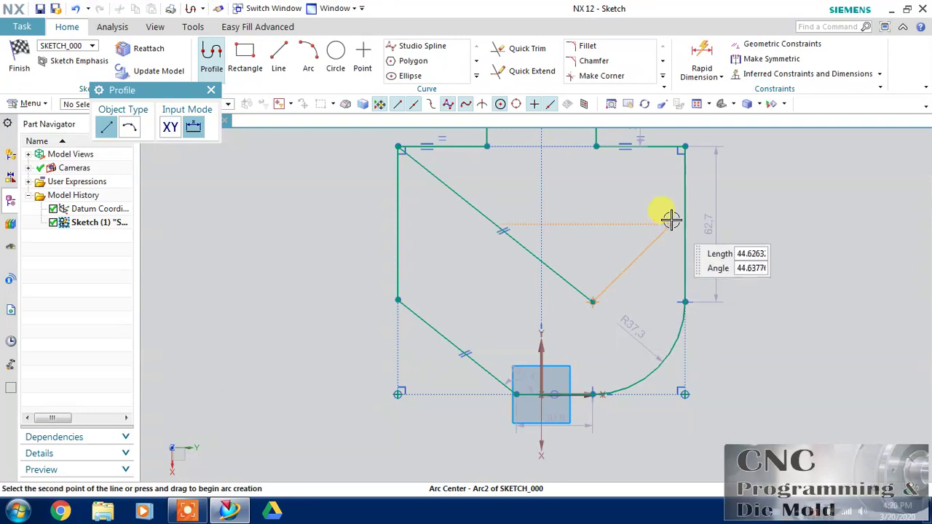
click(633, 190)
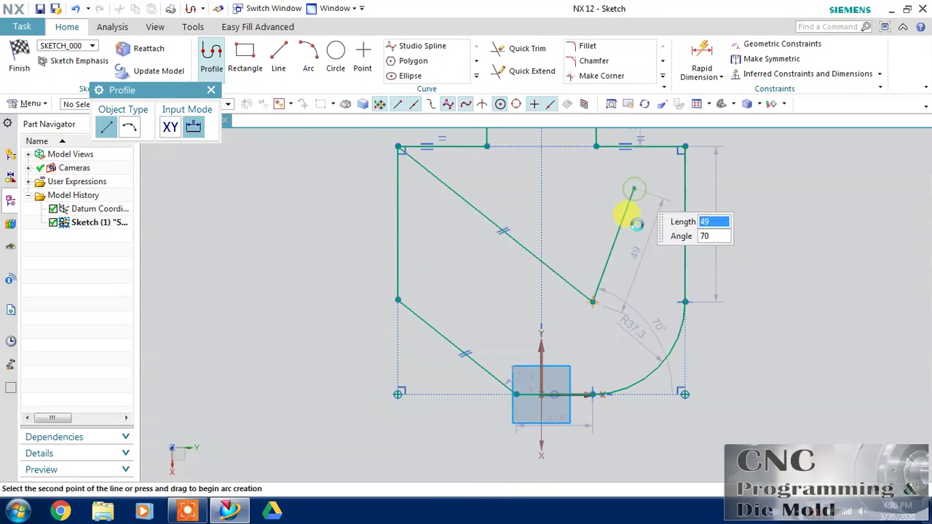
key(Escape)
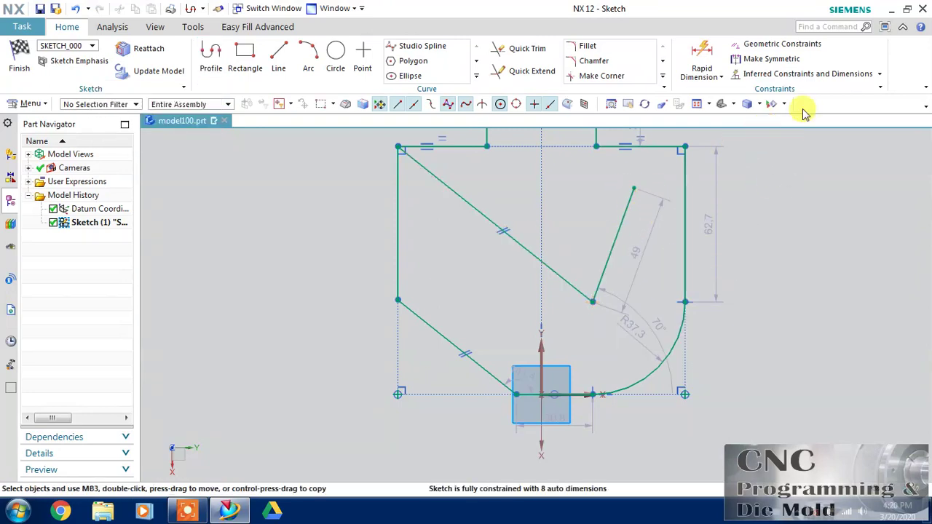
Constrain the short slanted line inside the profile to be perpendicular to the inner diagonal line.
click(778, 44)
click(206, 137)
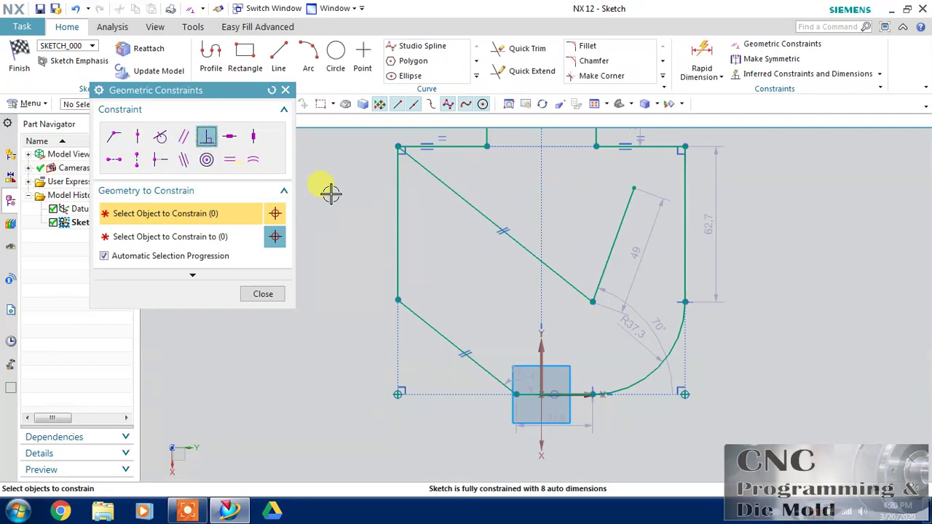
click(558, 275)
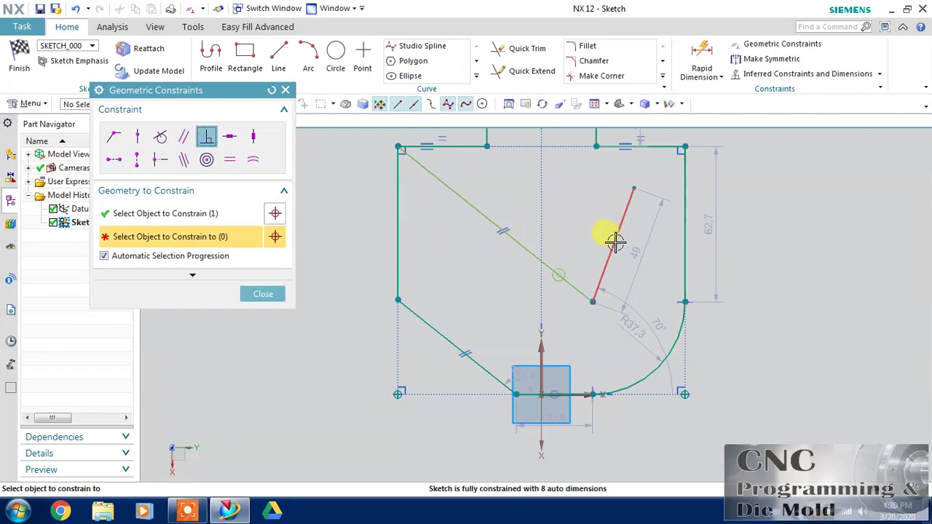
click(616, 237)
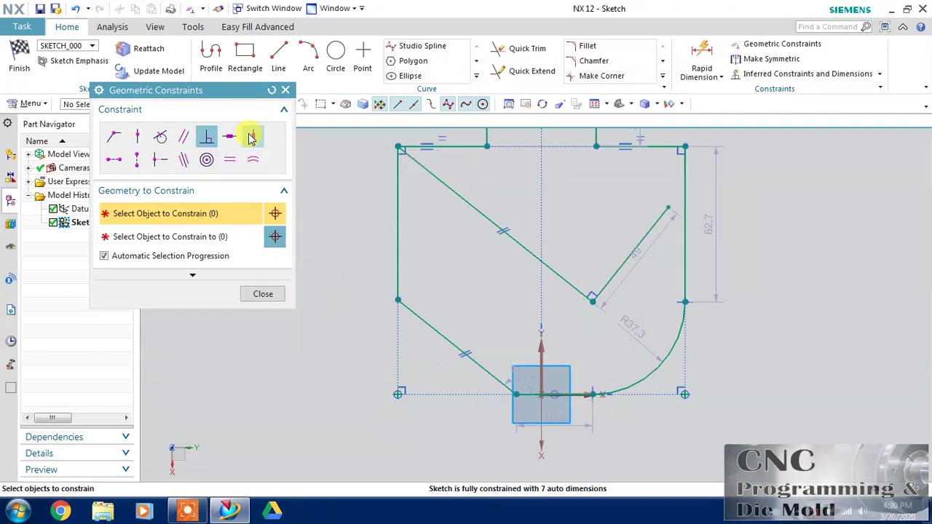
click(261, 294)
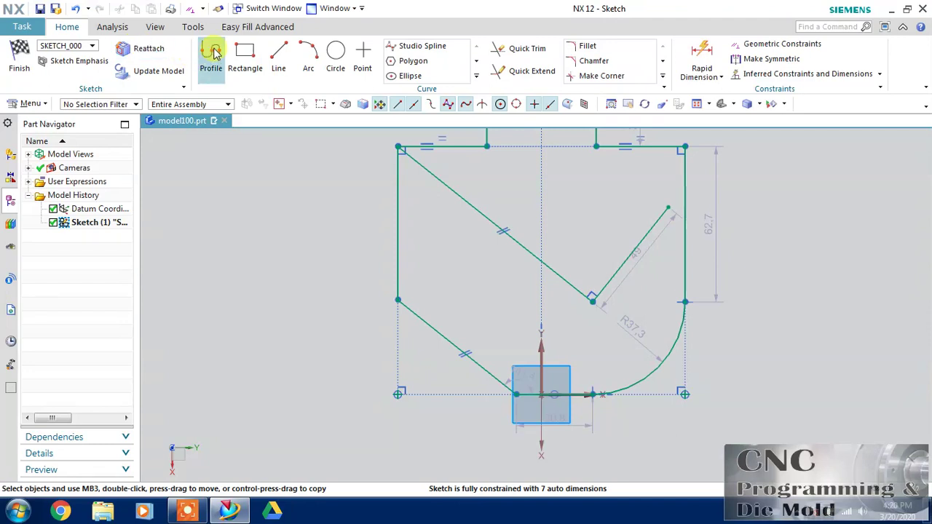
Draw two connected Profile lines to the left of the profile, about 72 long at 58 degrees and about 75 long at 14 degrees.
click(211, 51)
click(246, 179)
click(151, 330)
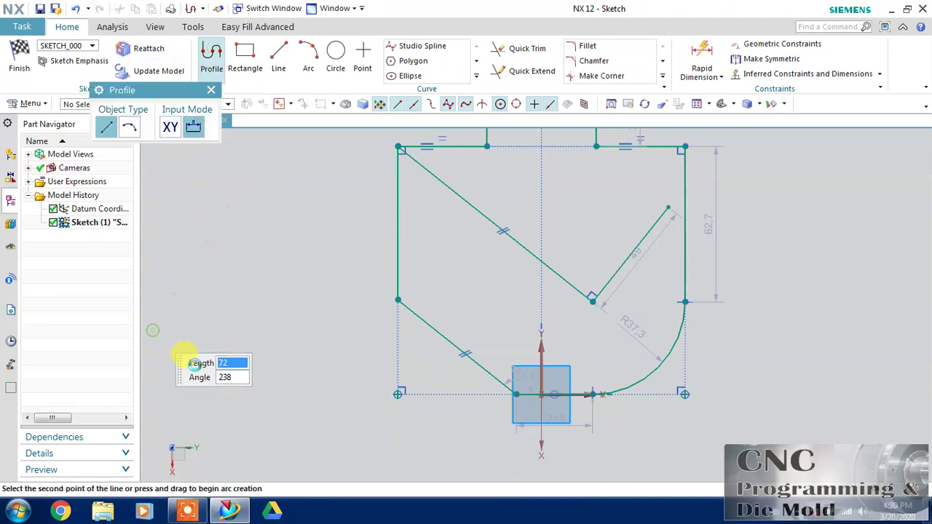
click(332, 285)
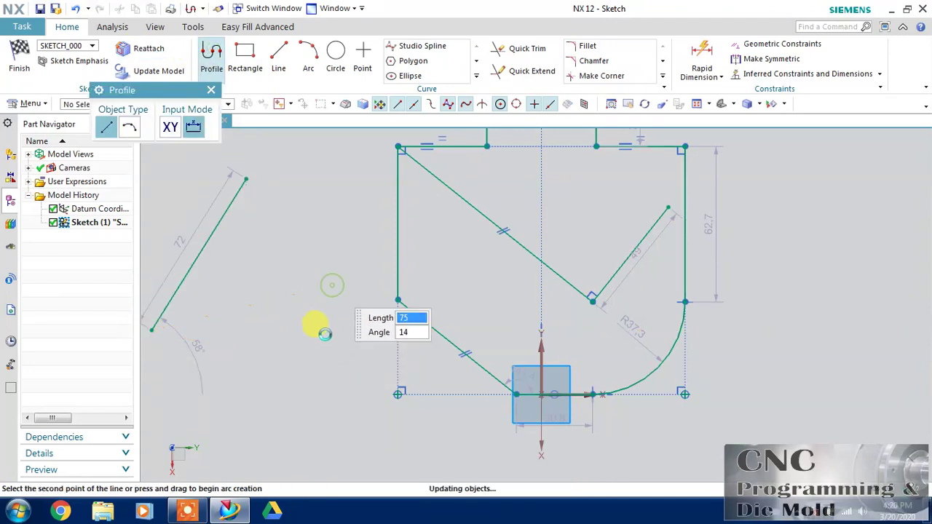
Draw two separate lines beside them, a steep one about 84 long crossing the 75 line and a slightly sloped one about 68 long below.
click(280, 68)
click(297, 192)
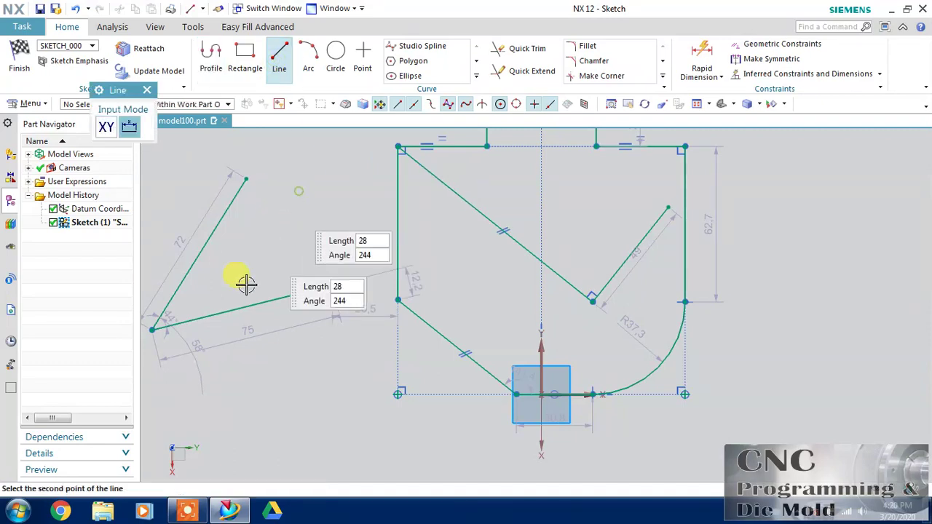
click(211, 397)
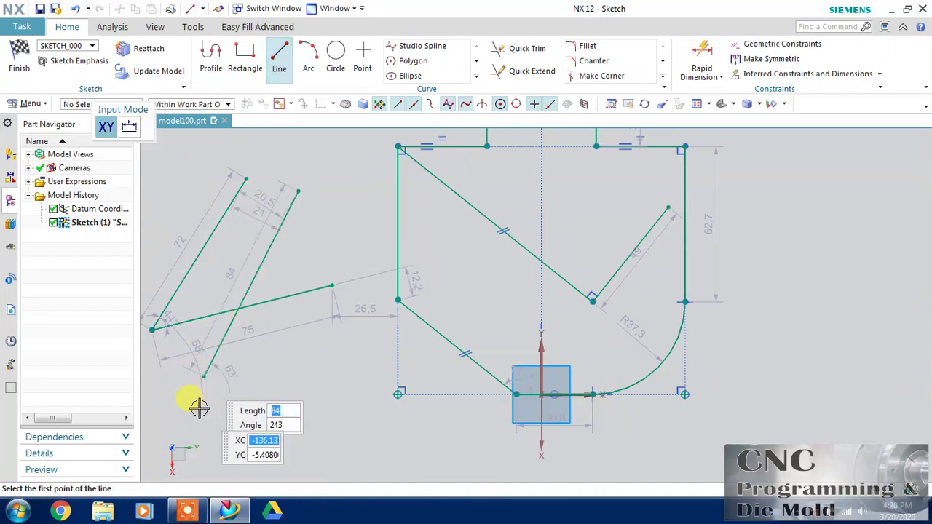
click(198, 409)
click(474, 431)
key(Escape)
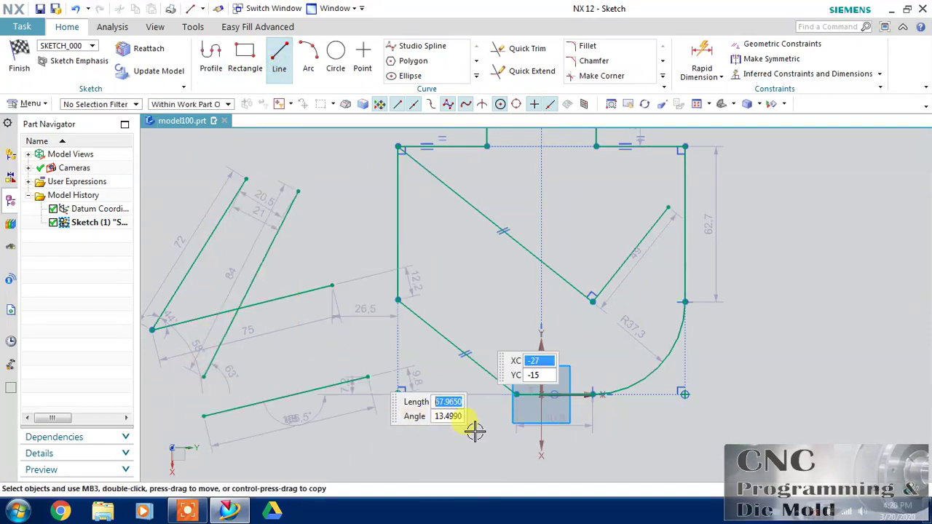
Apply the Horizontal constraint to the 75 long line and the 68 long line below it.
click(775, 43)
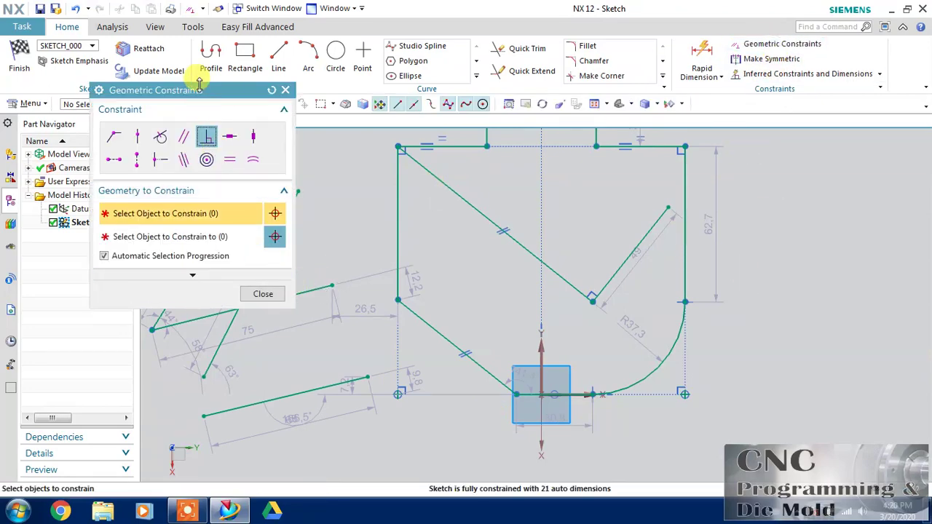
drag(204, 90, 648, 136)
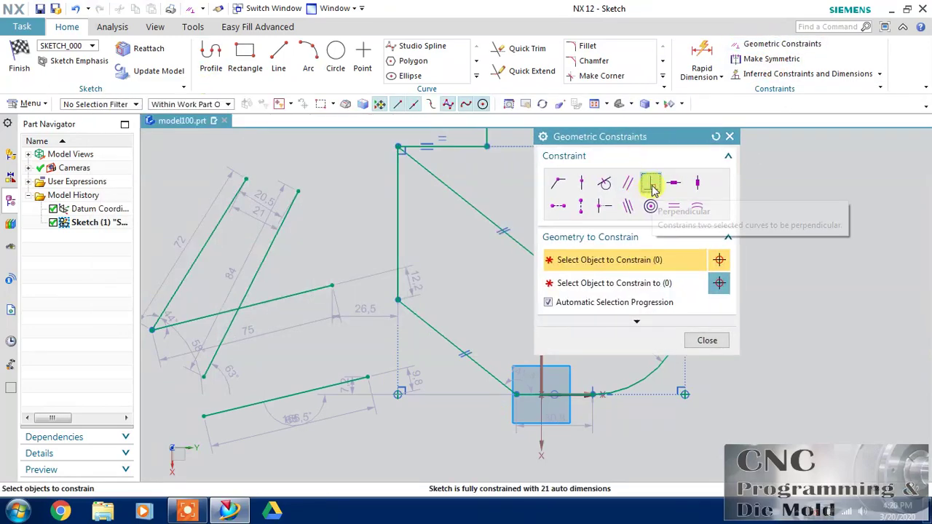
click(676, 183)
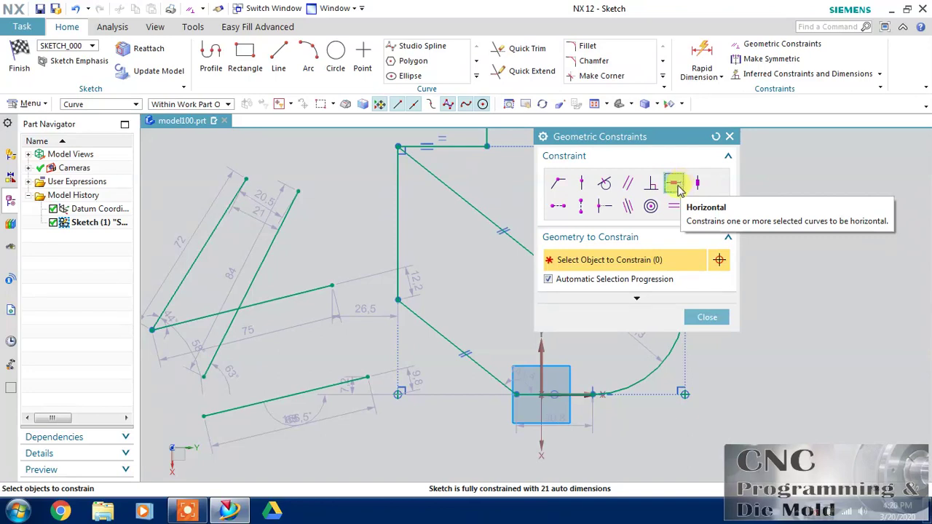
click(304, 292)
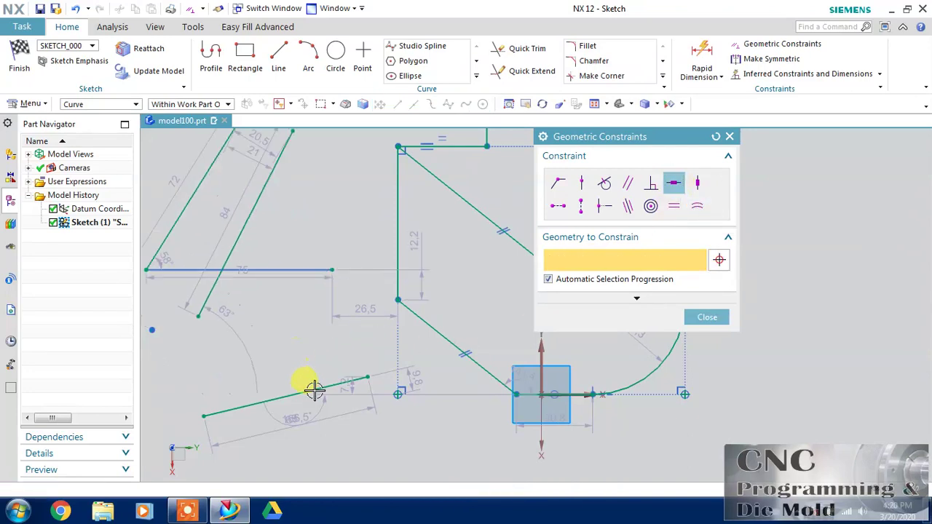
click(342, 385)
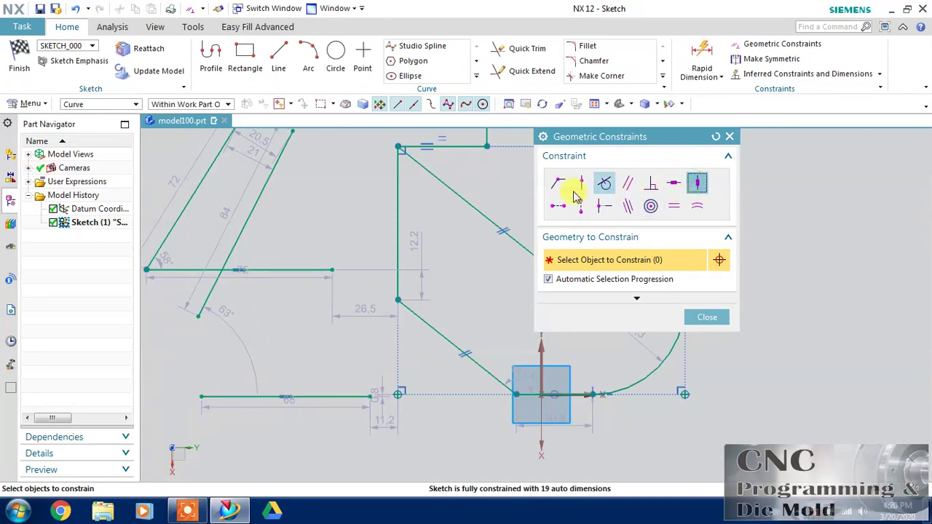
Make the 72 and 84 long steep lines vertical, and move the longer one to the right, clear of the other.
click(209, 167)
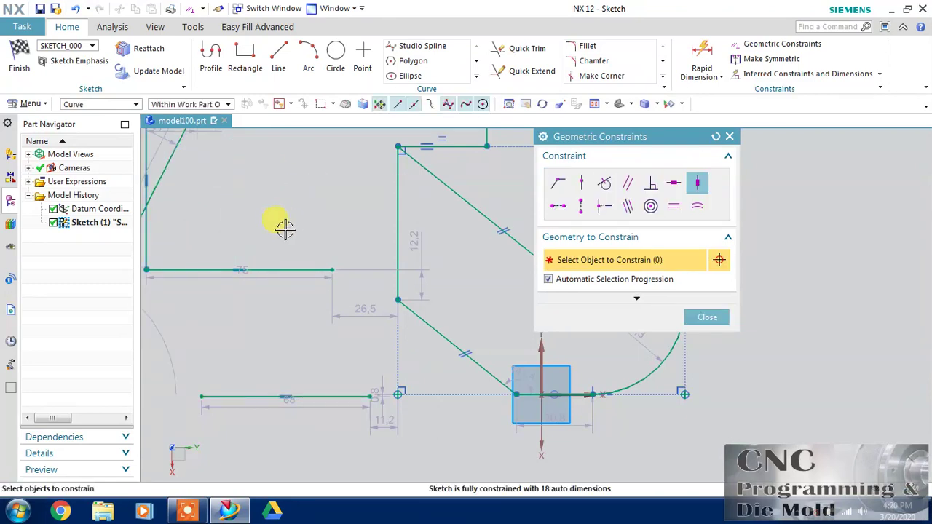
click(214, 183)
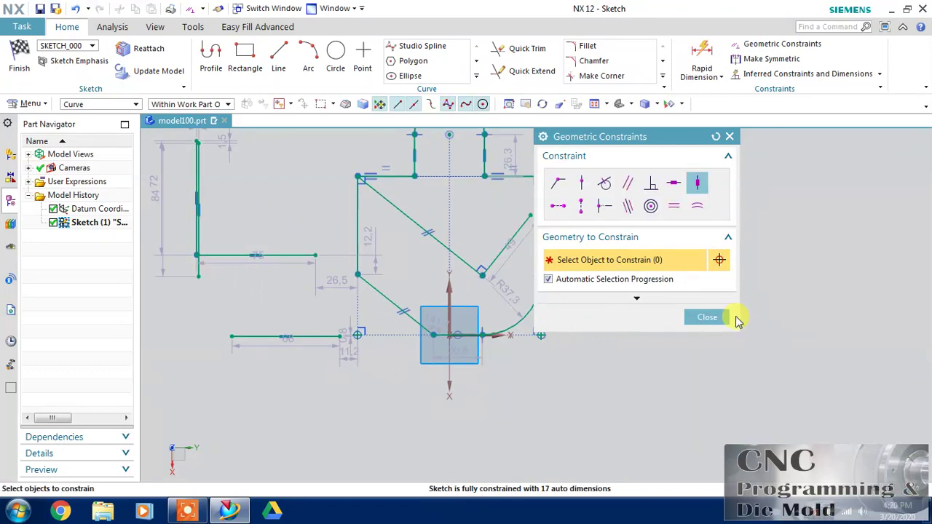
click(718, 318)
mouse_move(193, 260)
mouse_down()
mouse_move(237, 267)
mouse_move(235, 308)
mouse_up()
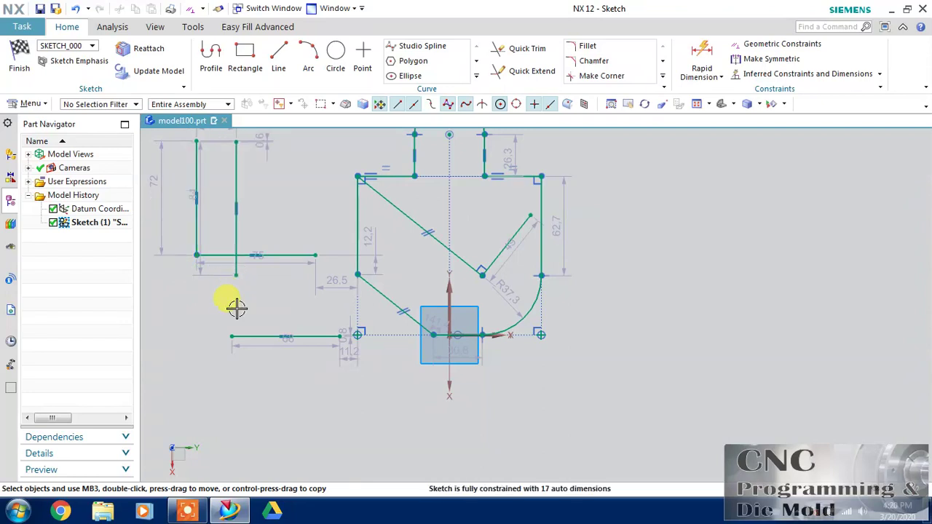
click(784, 44)
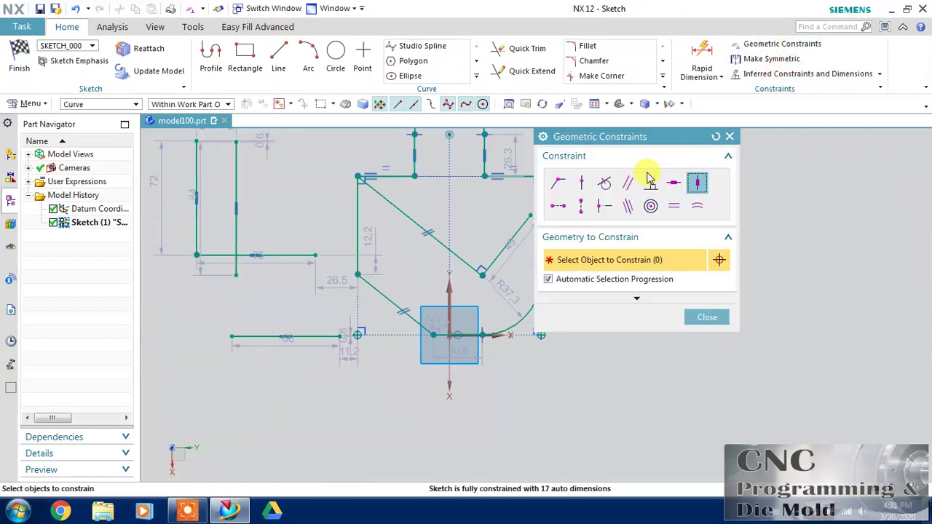
click(562, 210)
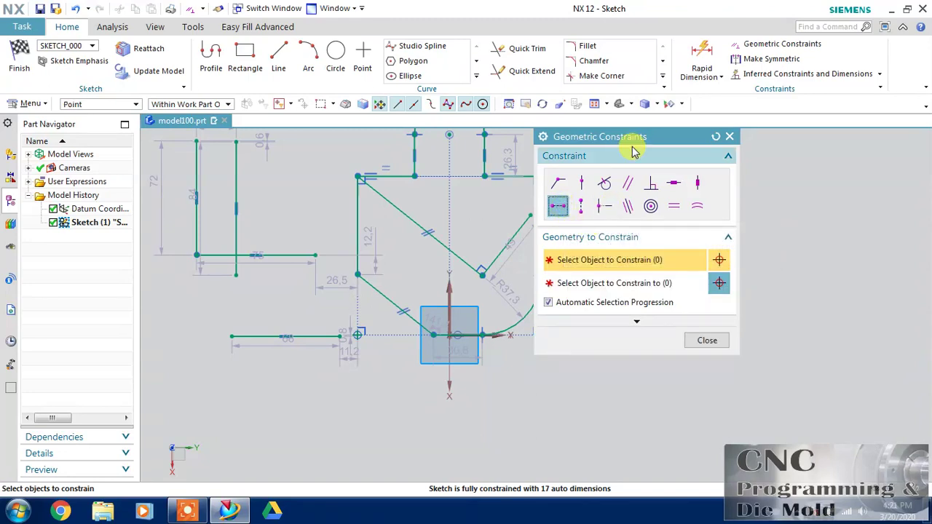
drag(640, 140, 765, 198)
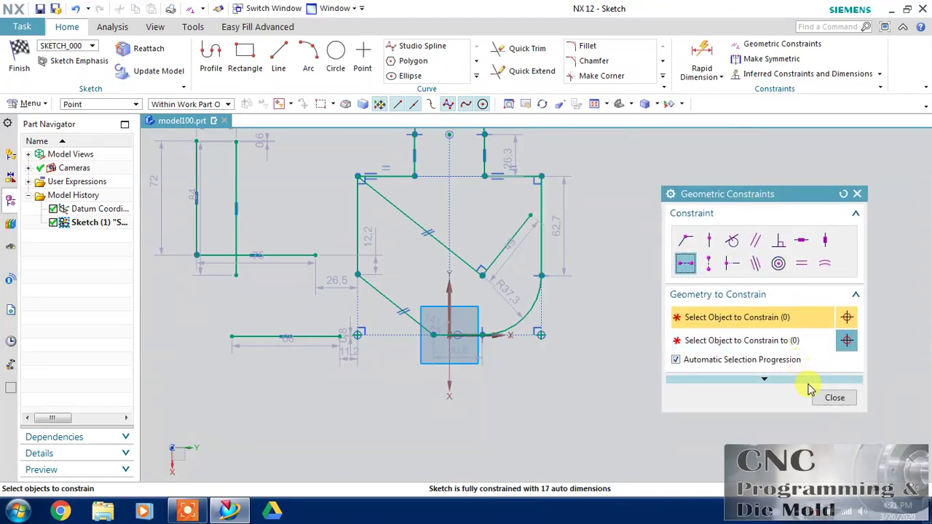
click(828, 401)
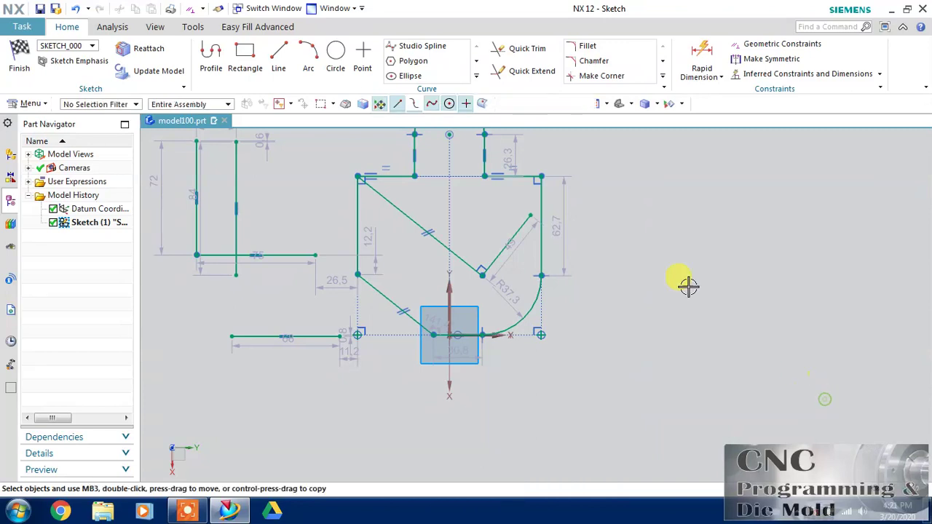
Draw a circle about 67.1 in diameter to the right of the profile.
click(339, 57)
click(620, 227)
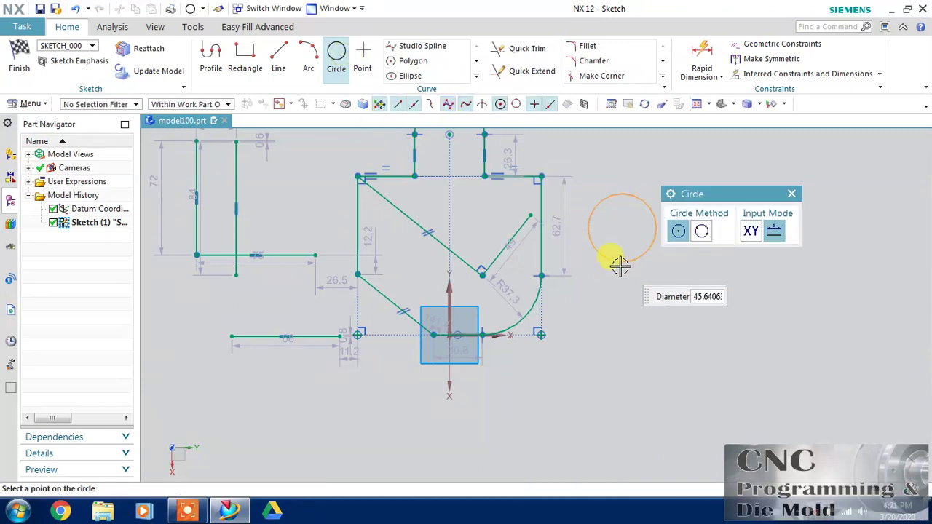
click(693, 333)
key(Escape)
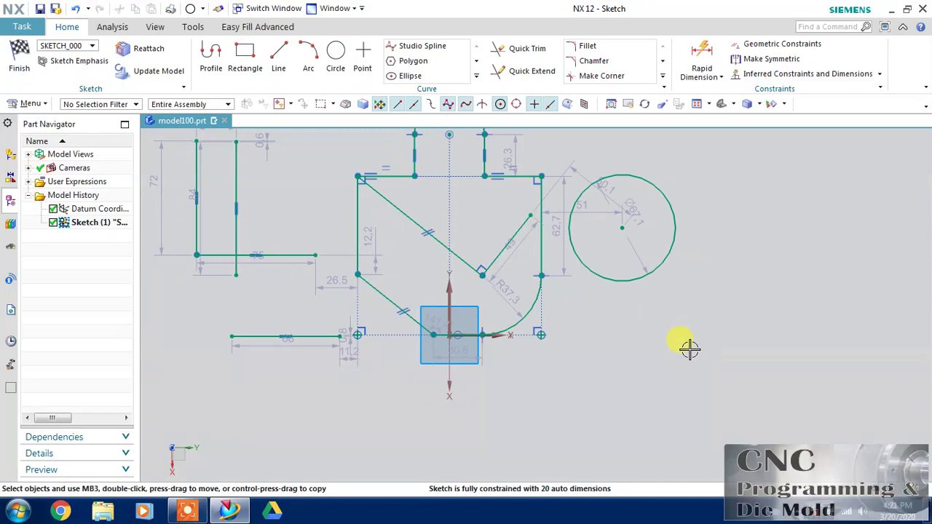
Apply the Horizontal Alignment constraint between the circle's centre and the sketch origin.
click(629, 240)
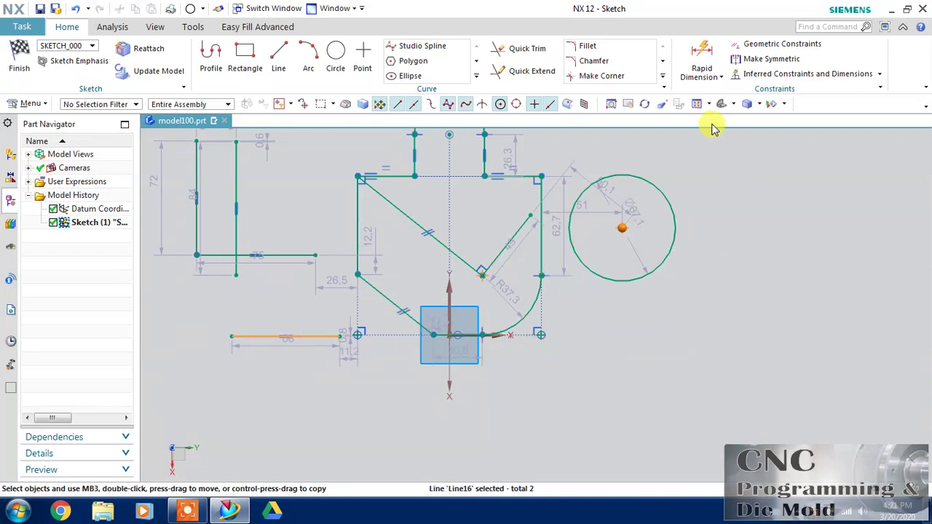
click(739, 44)
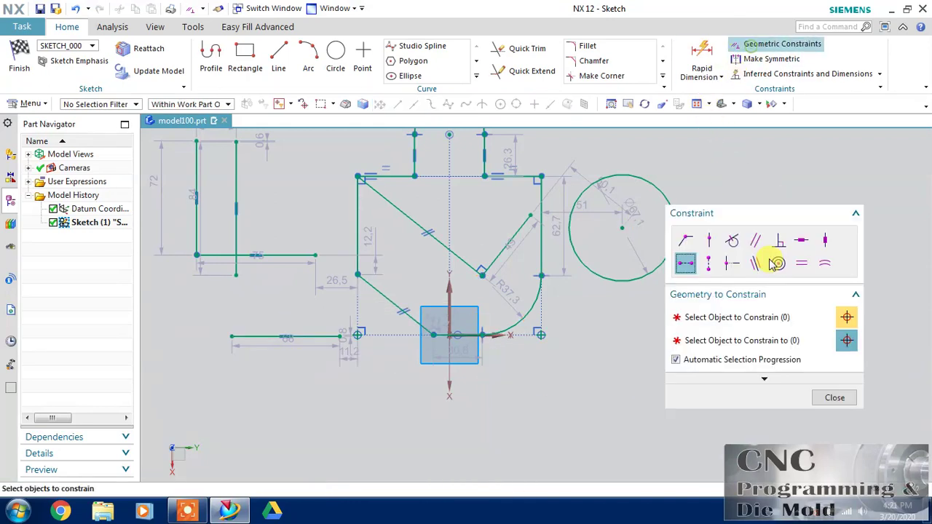
click(688, 266)
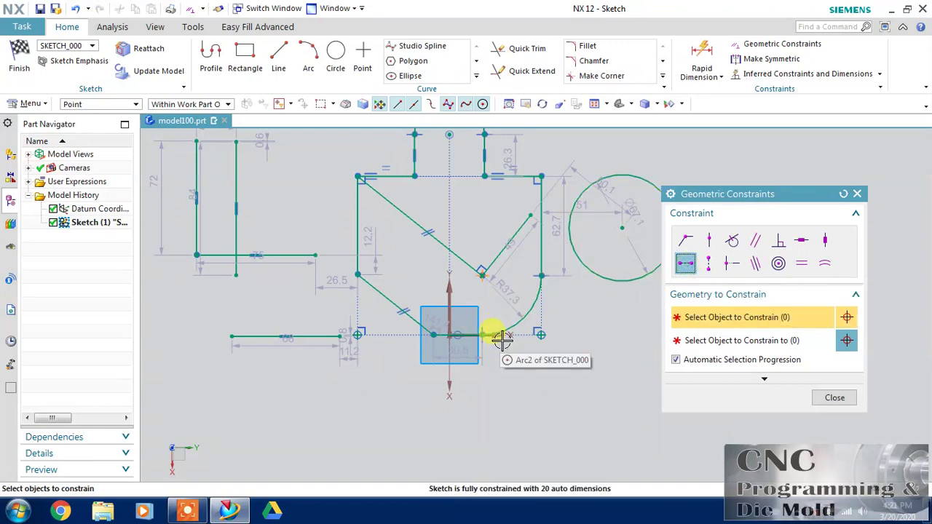
click(622, 228)
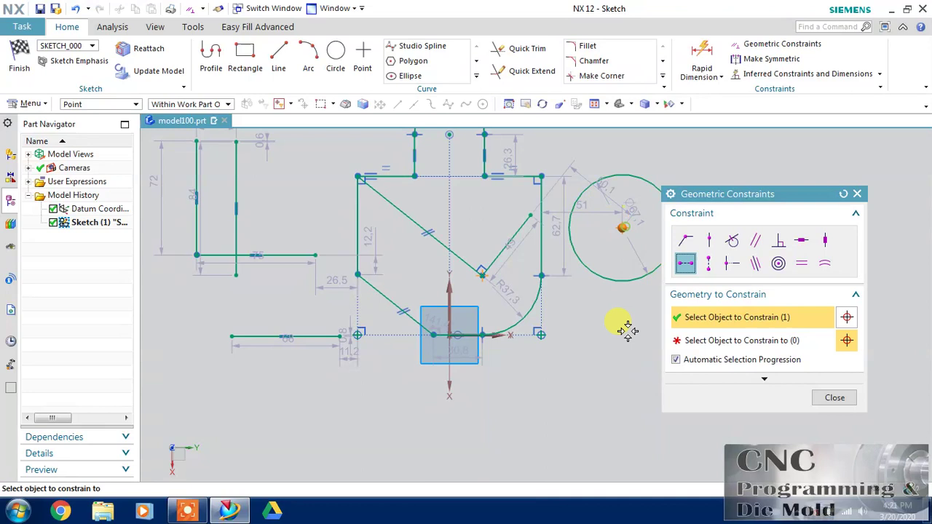
click(450, 335)
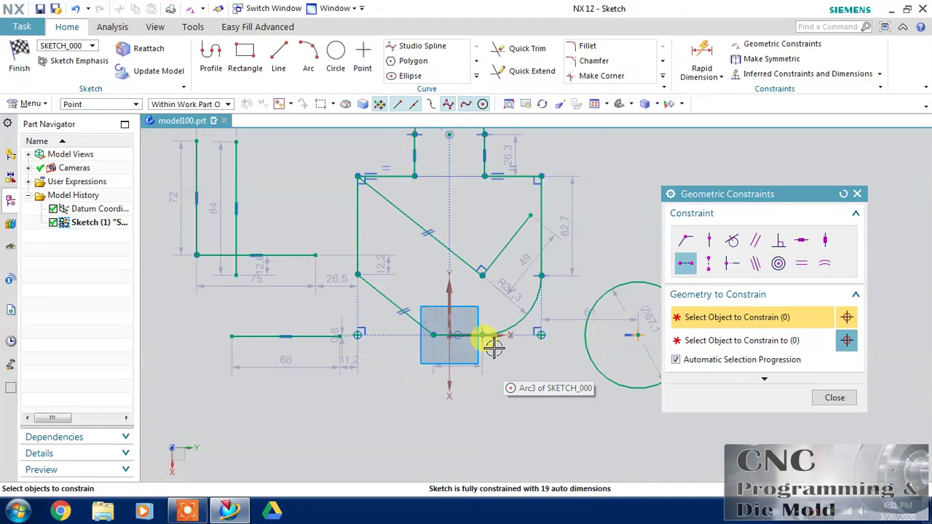
Vertically align the 84 line's midpoint with the lower horizontal line's left endpoint, and move that endpoint up and slightly left.
click(705, 262)
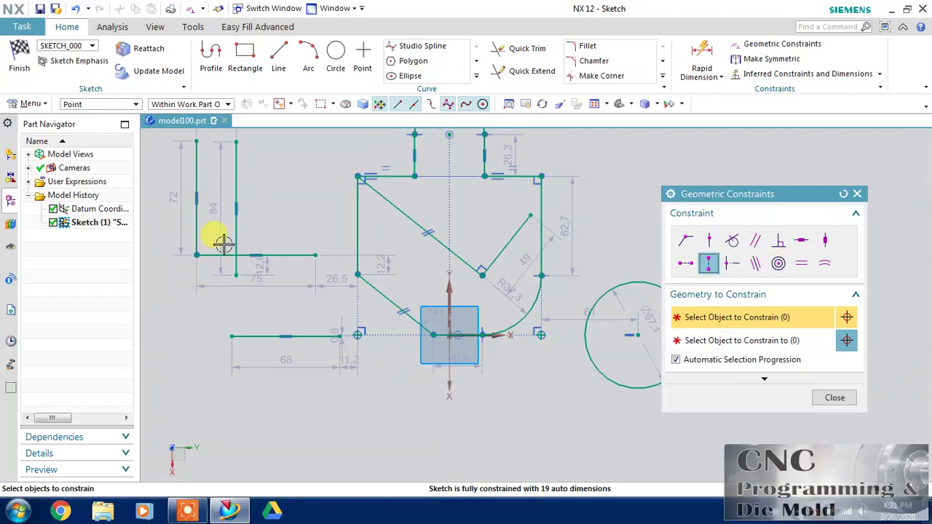
click(236, 208)
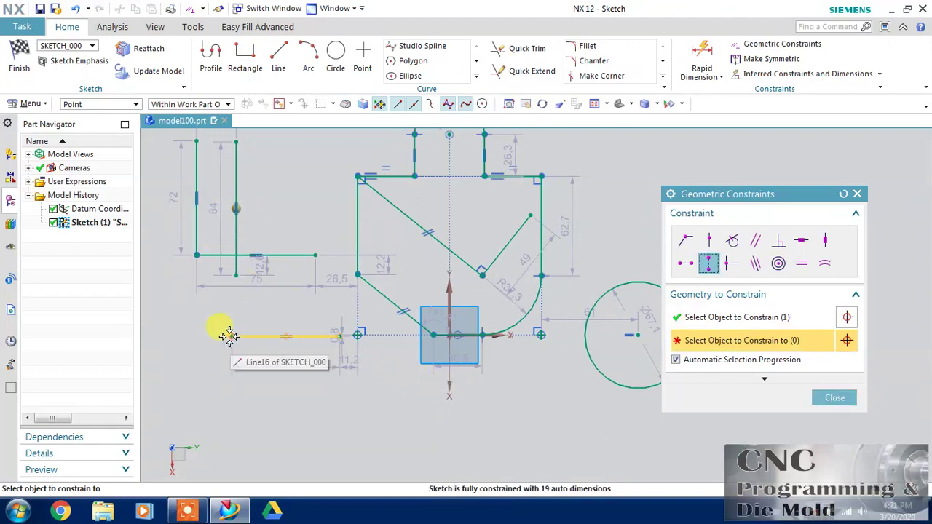
click(230, 339)
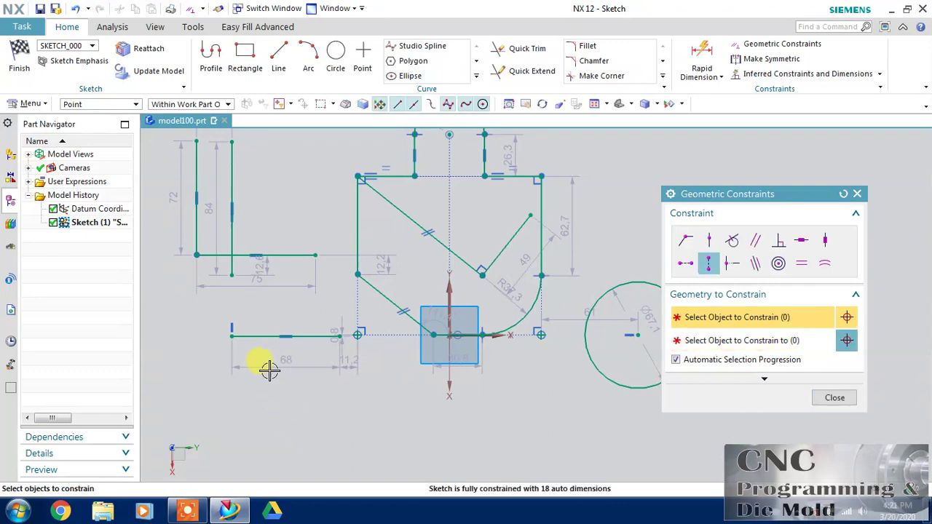
click(835, 397)
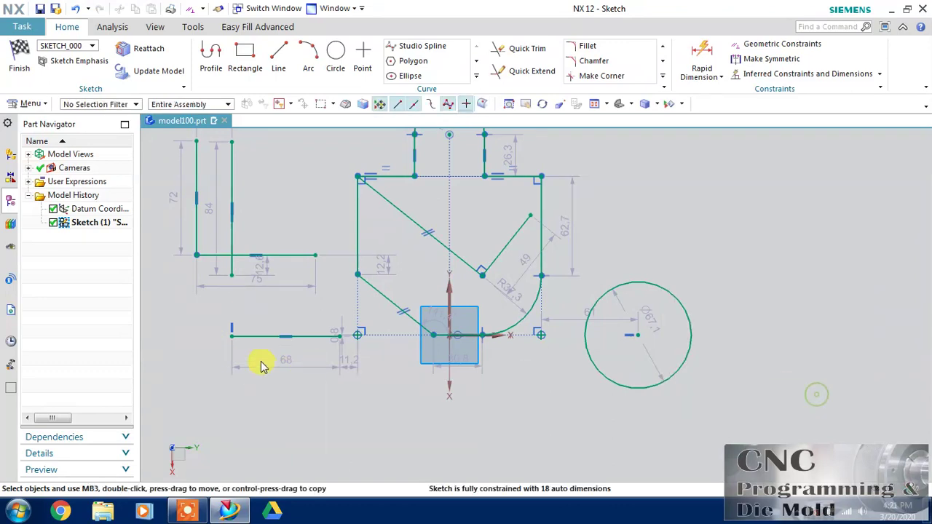
drag(229, 333, 224, 309)
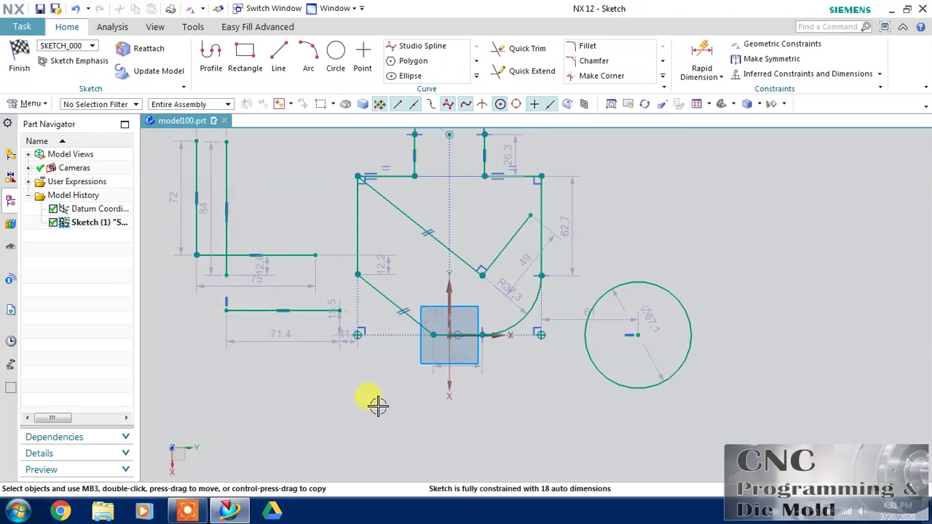
Try a Midpoint constraint between the upper horizontal line's right endpoint and the profile's left vertical side, and undo it.
click(780, 44)
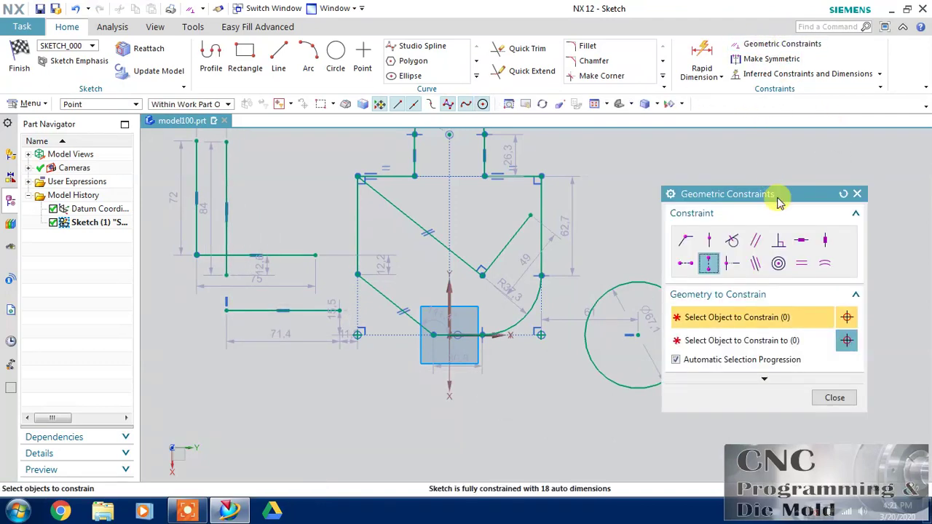
click(734, 265)
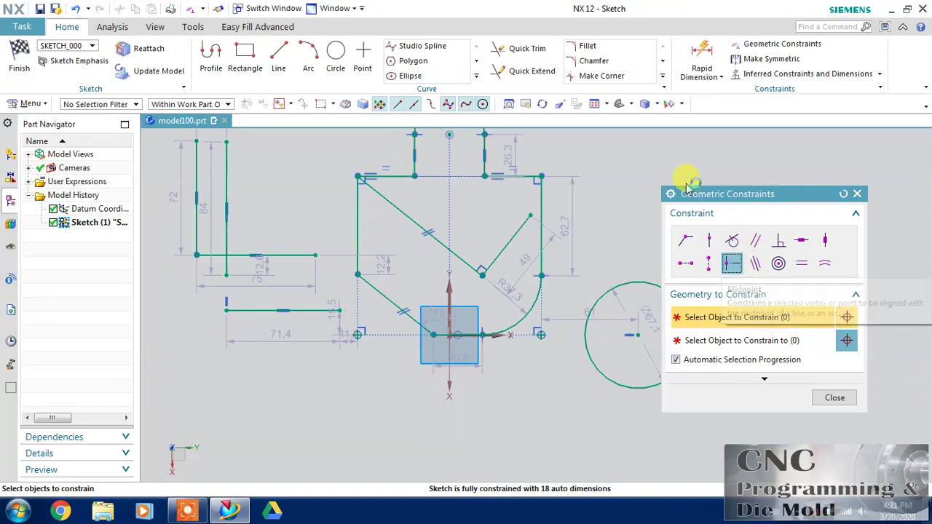
click(314, 254)
click(366, 287)
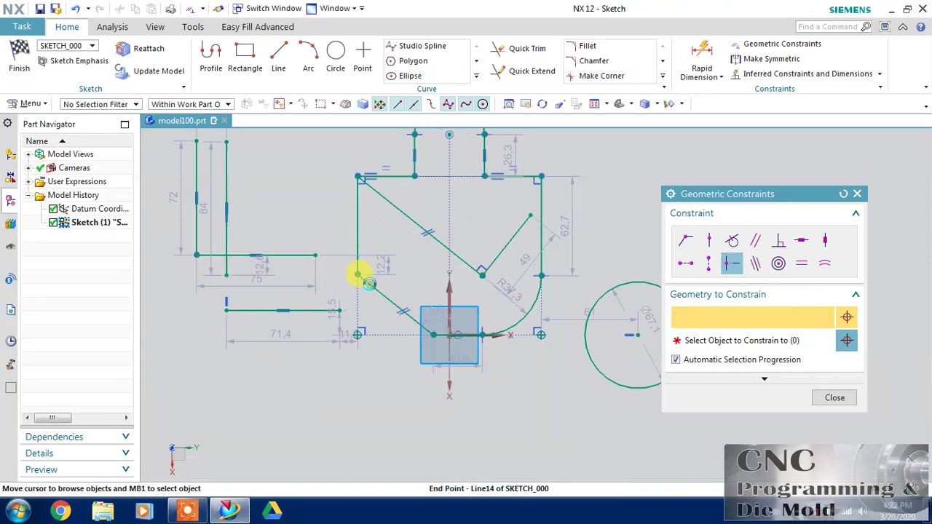
click(358, 204)
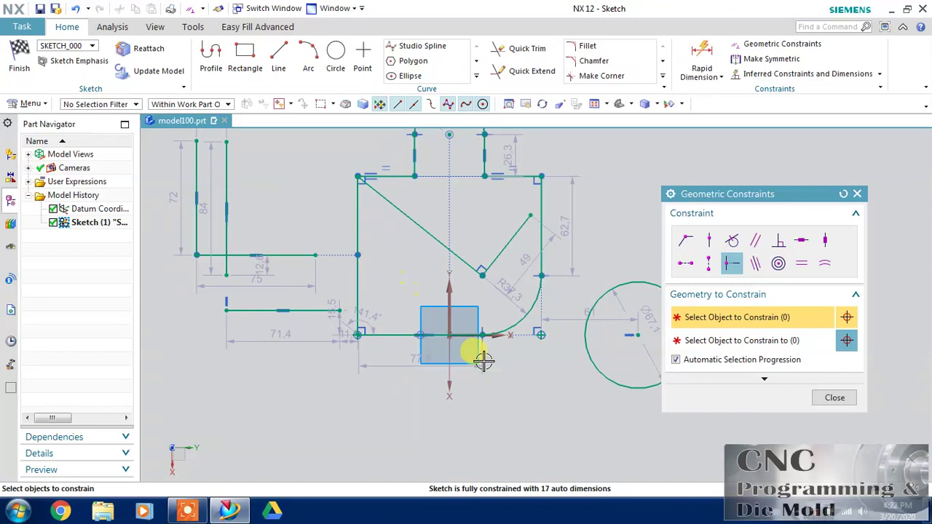
click(834, 400)
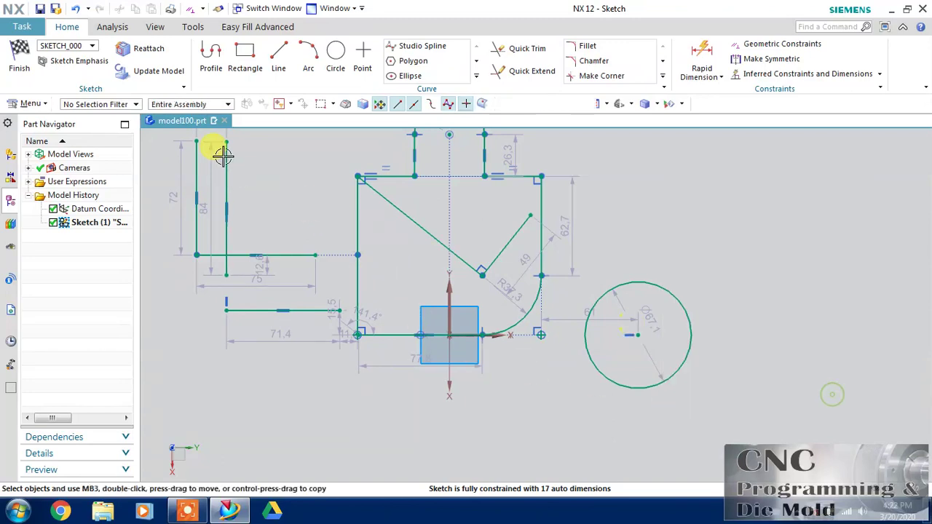
click(77, 10)
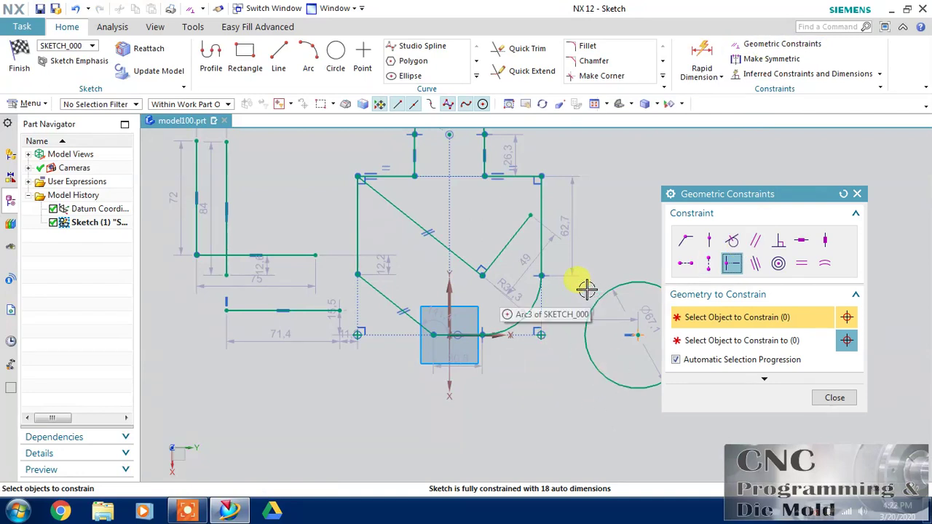
Apply the Midpoint constraint between the 84 vertical line's lower endpoint and the upper horizontal line it crosses.
click(228, 276)
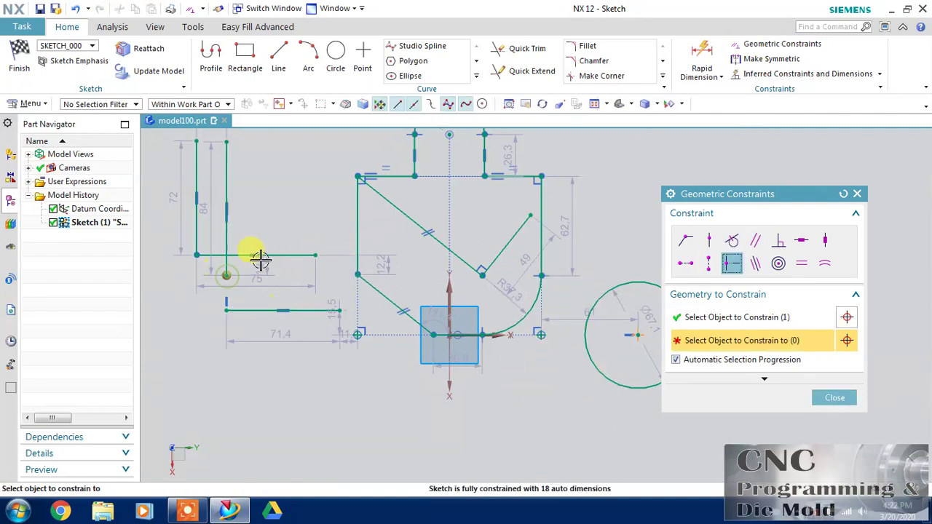
click(246, 254)
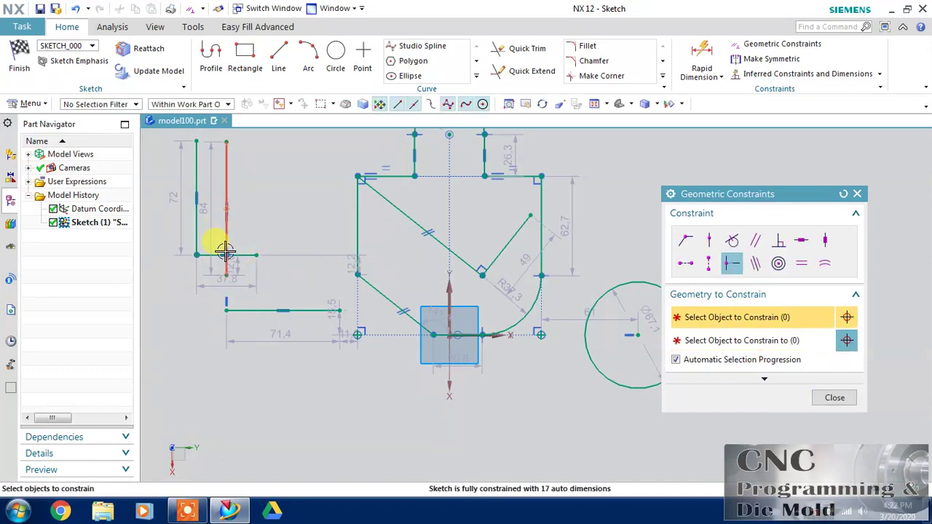
click(834, 399)
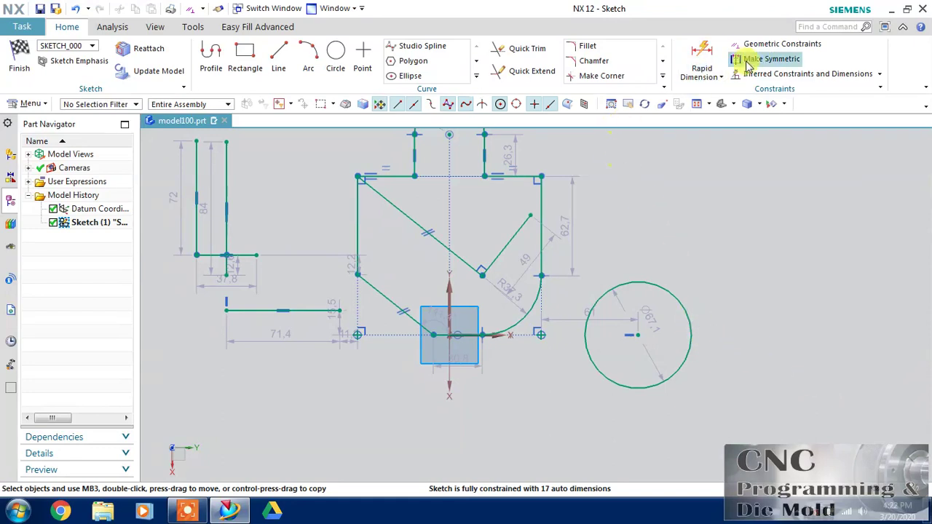
Make the two separate horizontal lines beside the profile collinear.
scroll(689, 283, up, 3)
scroll(688, 283, down, 4)
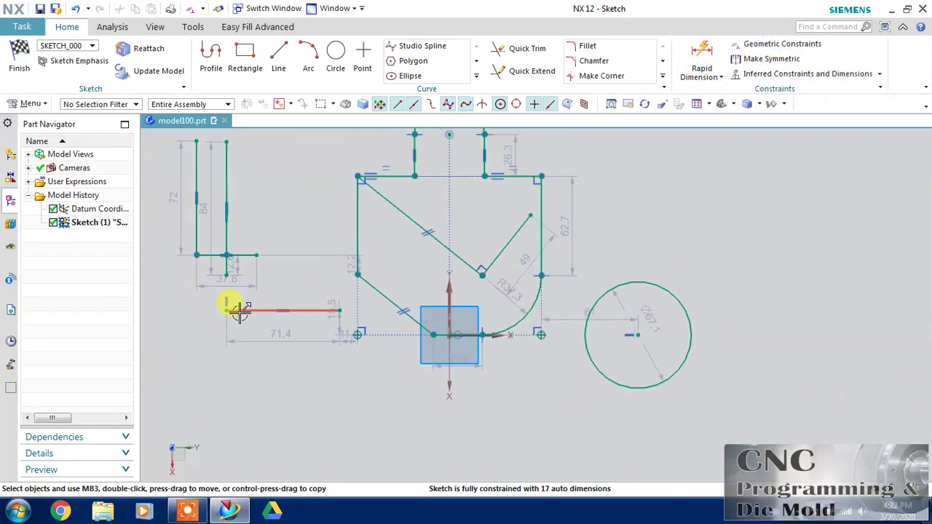
click(782, 44)
click(756, 266)
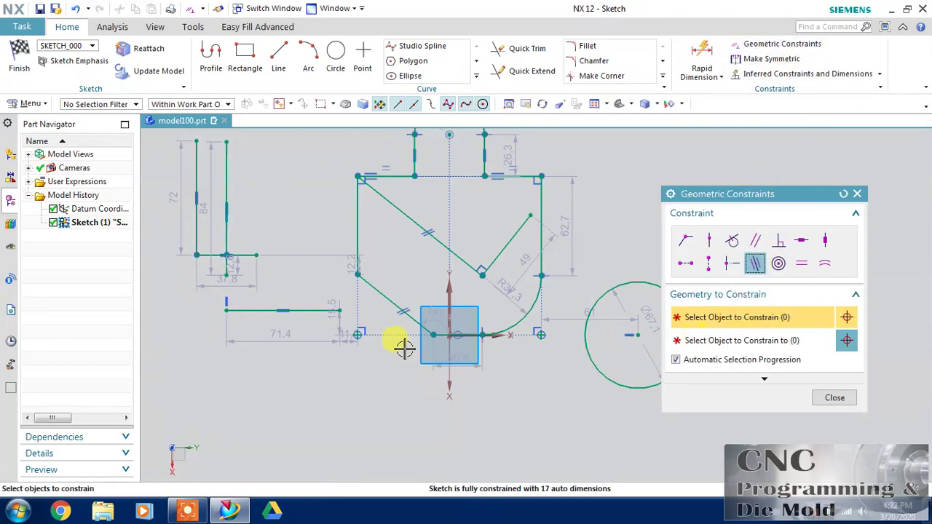
click(250, 309)
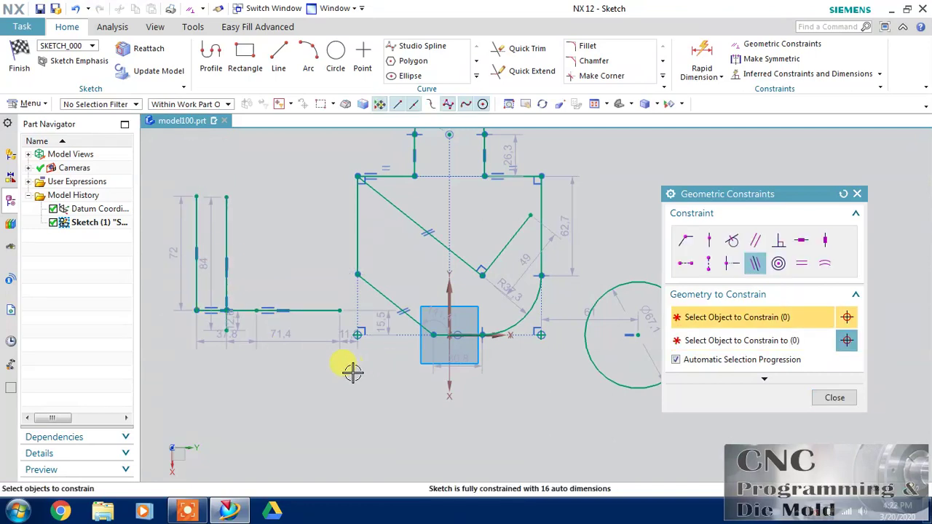
click(835, 397)
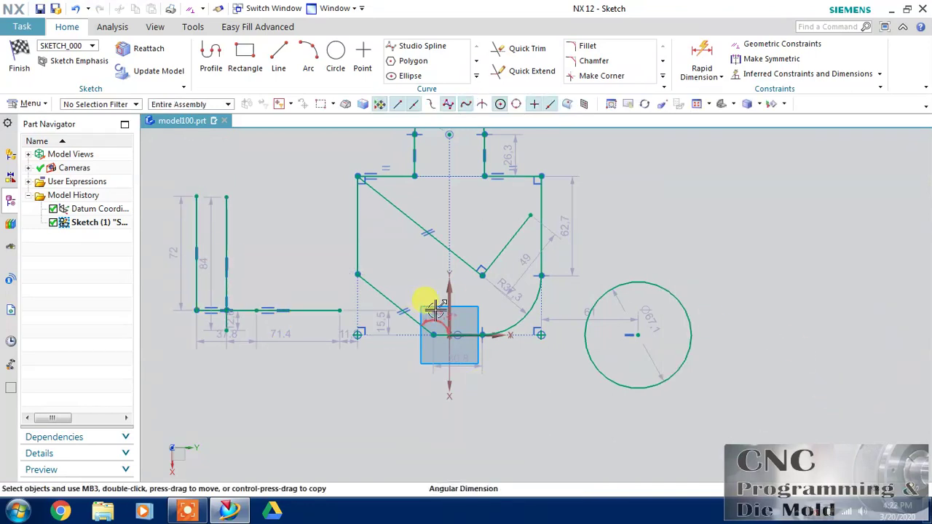
Draw a circle about 127.6 in diameter around the existing circle, with its centre slightly to the right of that circle's centre.
click(336, 59)
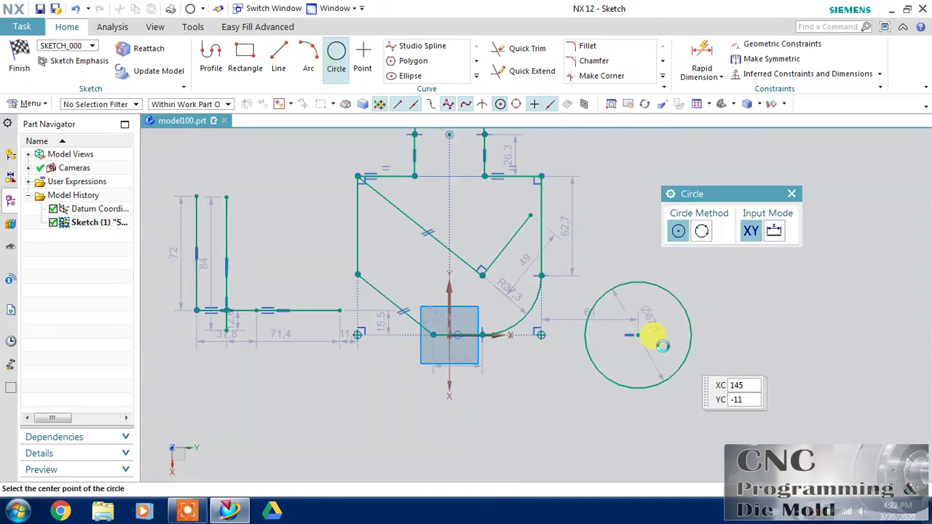
scroll(660, 344, up, 3)
click(648, 345)
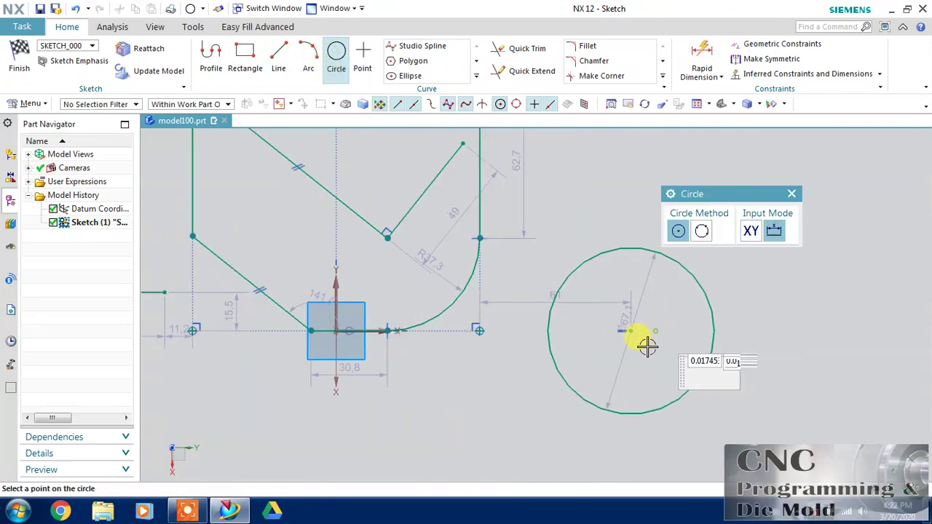
click(535, 434)
middle_click(775, 308)
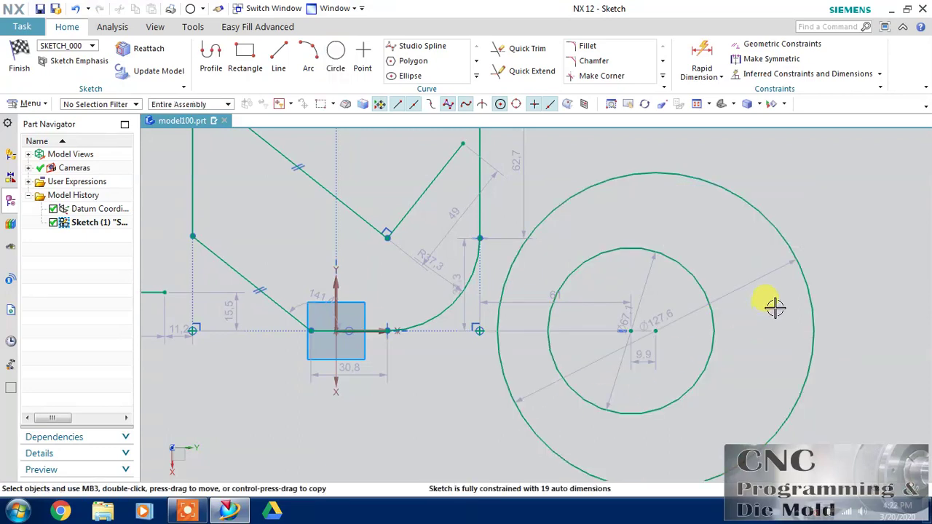
Apply the Concentric constraint between the large outer circle and the inner circle.
click(739, 44)
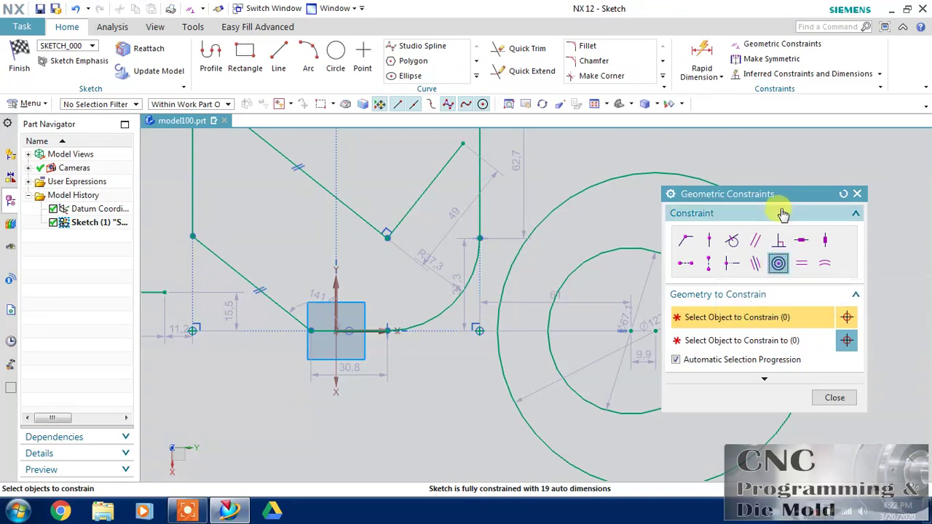
drag(778, 195, 275, 62)
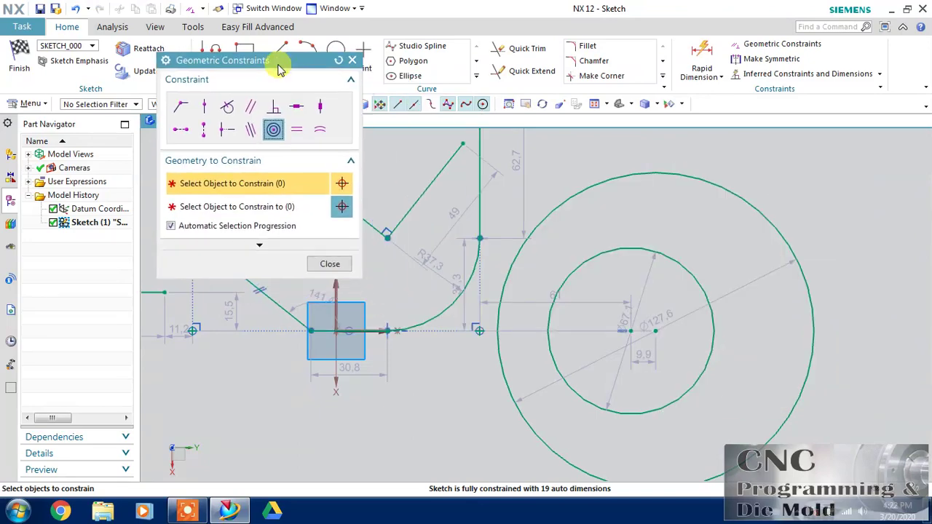
click(275, 130)
click(750, 197)
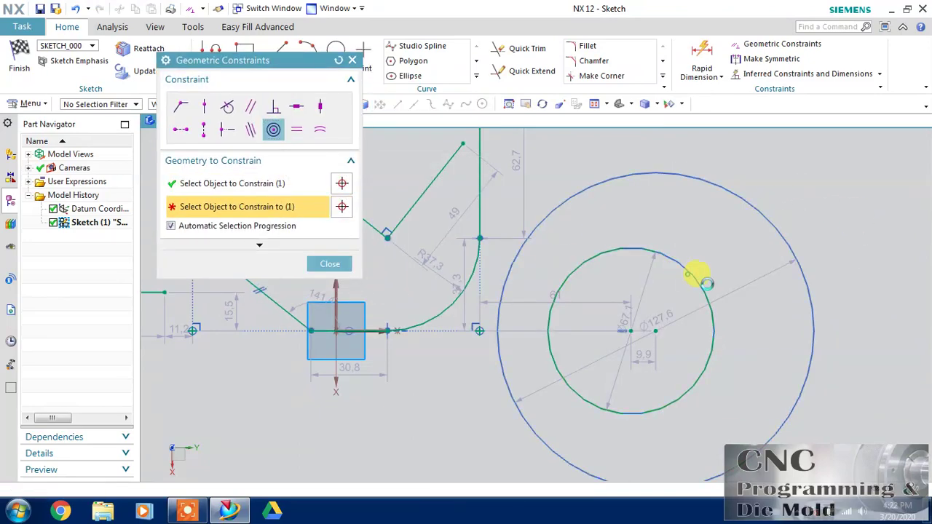
click(701, 284)
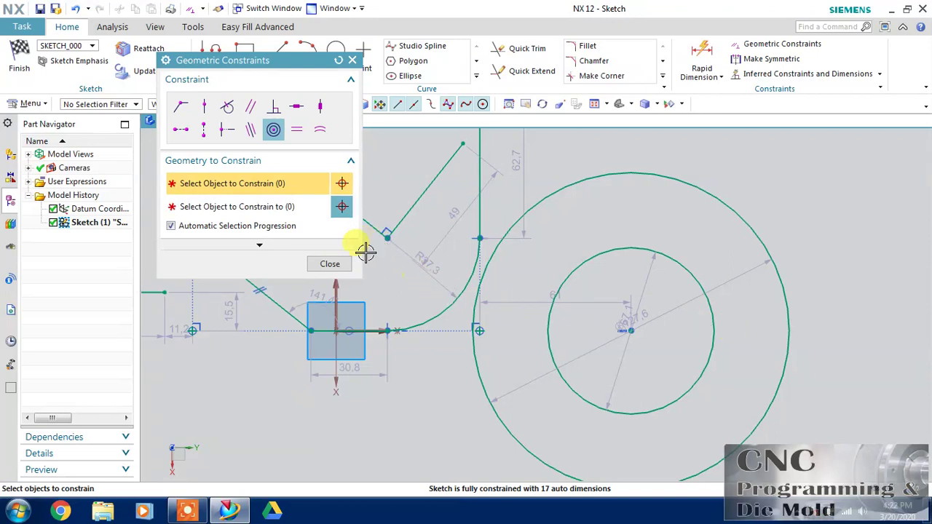
click(334, 264)
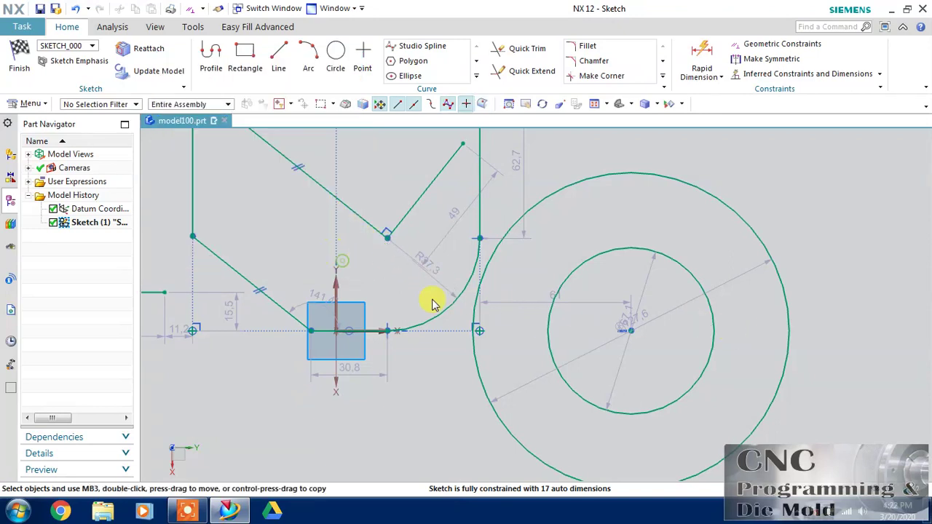
Delete both the outer and the inner circle beside the profile.
click(743, 204)
key(Delete)
click(686, 254)
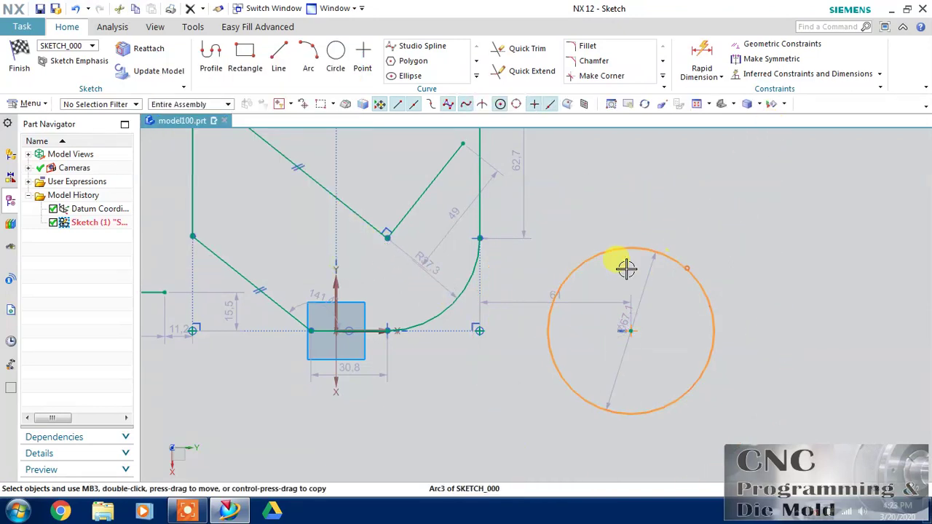
key(Delete)
Apply the Equal Length constraint between the profile's right and left horizontal shoulder lines below the rounded top.
click(783, 45)
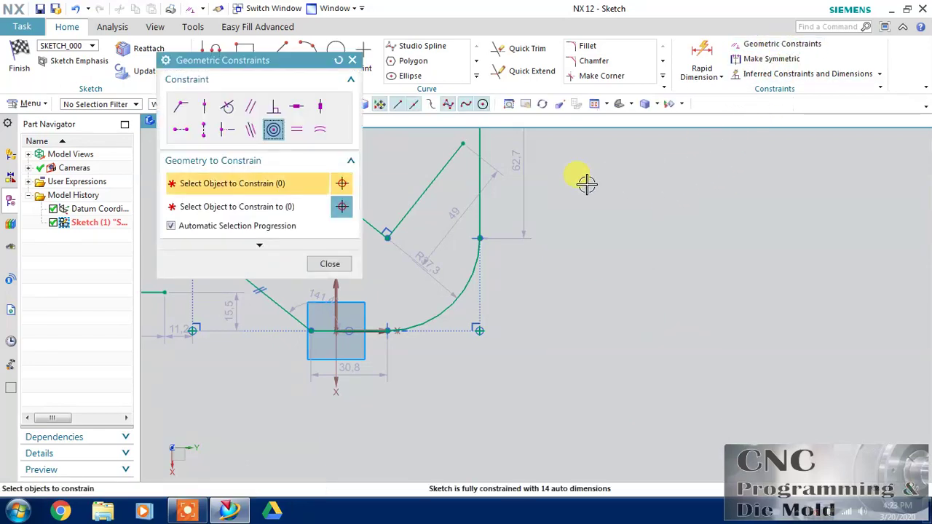
click(299, 131)
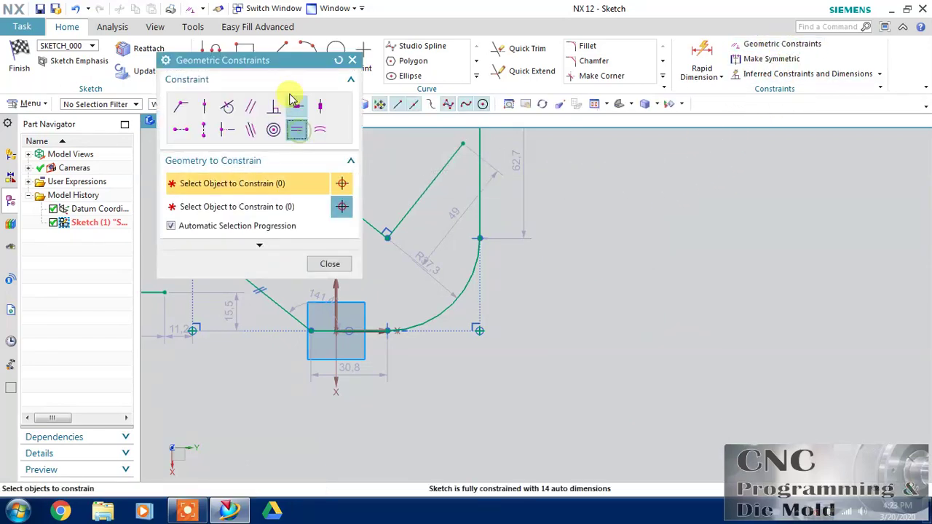
drag(308, 61, 765, 185)
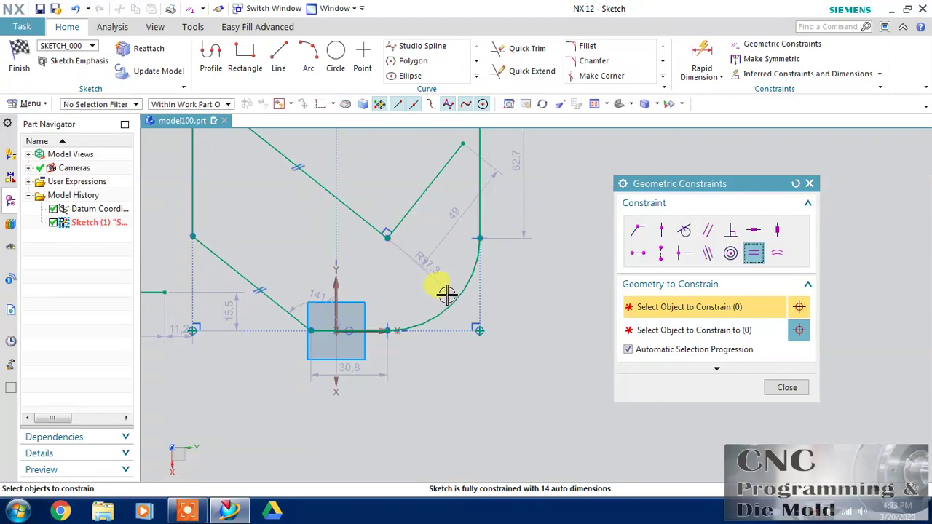
scroll(375, 268, down, 5)
scroll(316, 158, up, 2)
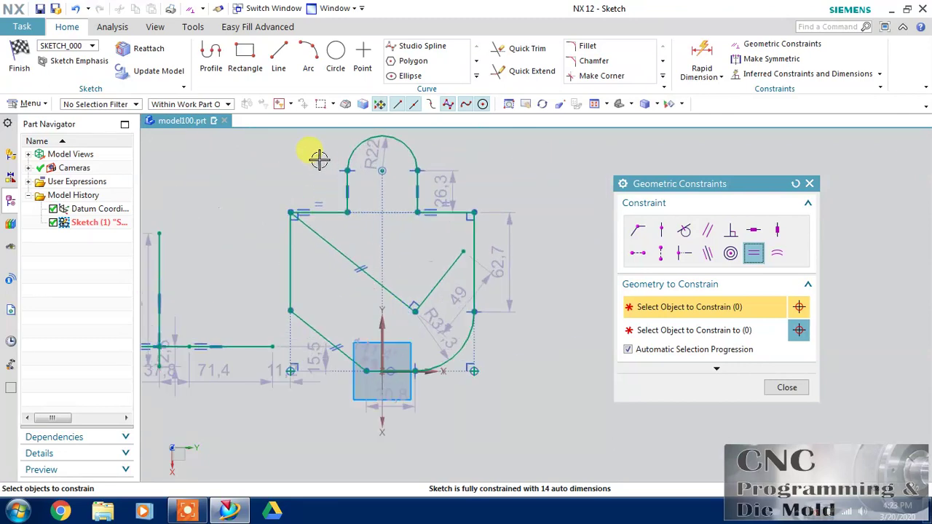
scroll(488, 171, up, 1)
scroll(478, 229, up, 1)
click(488, 237)
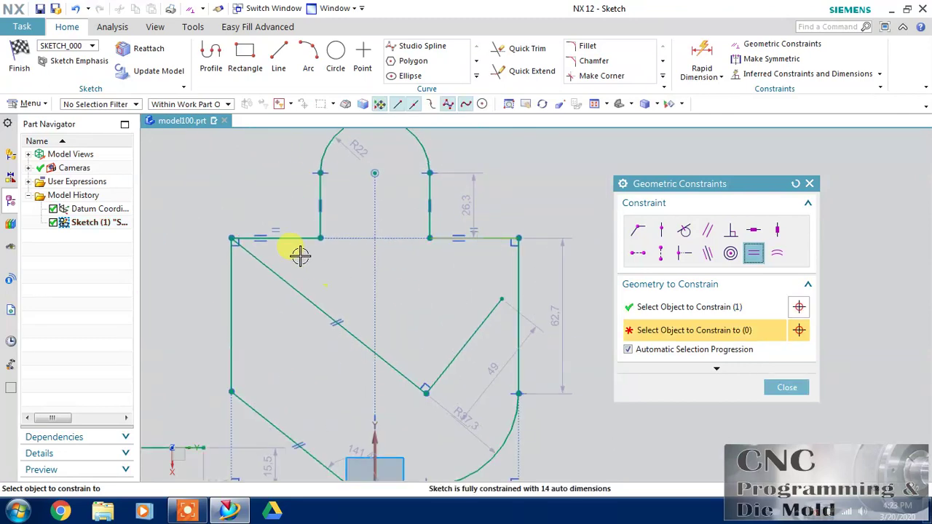
click(281, 239)
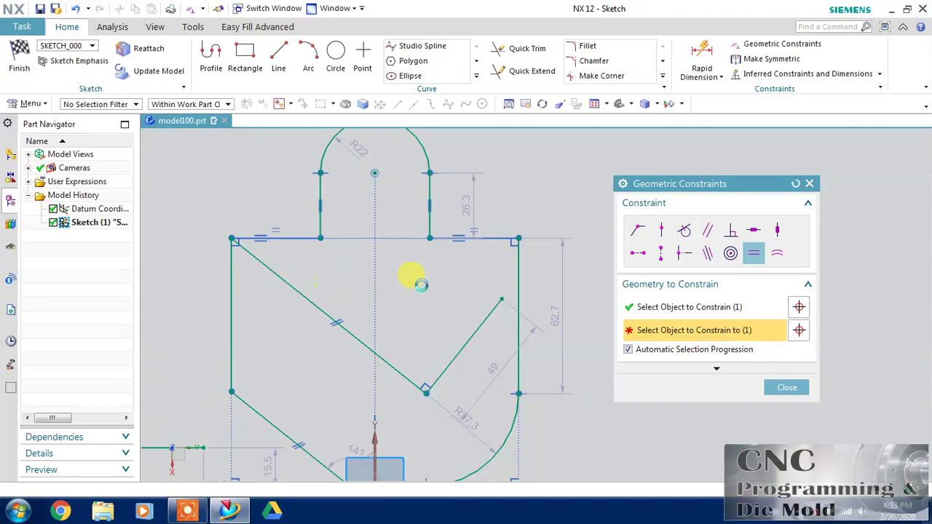
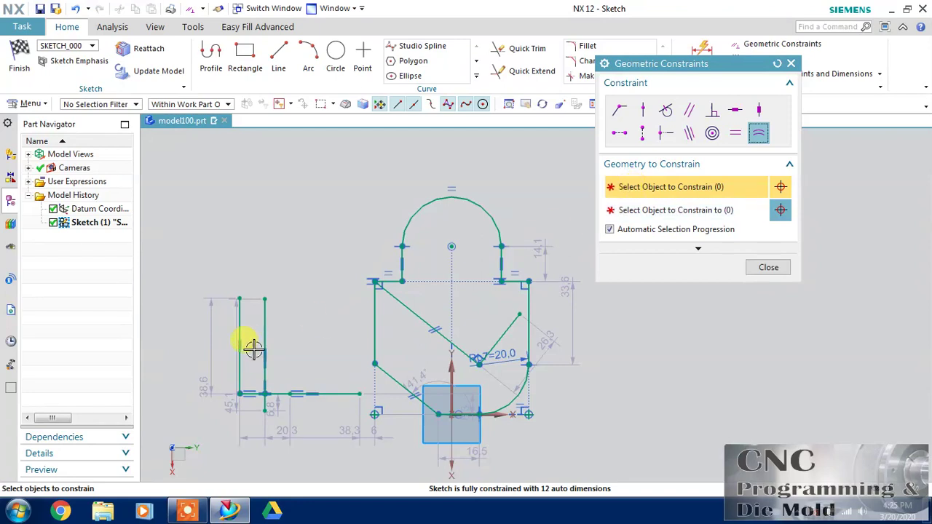
Turn off Automatic Selection Progression for the geometric constraints.
click(649, 217)
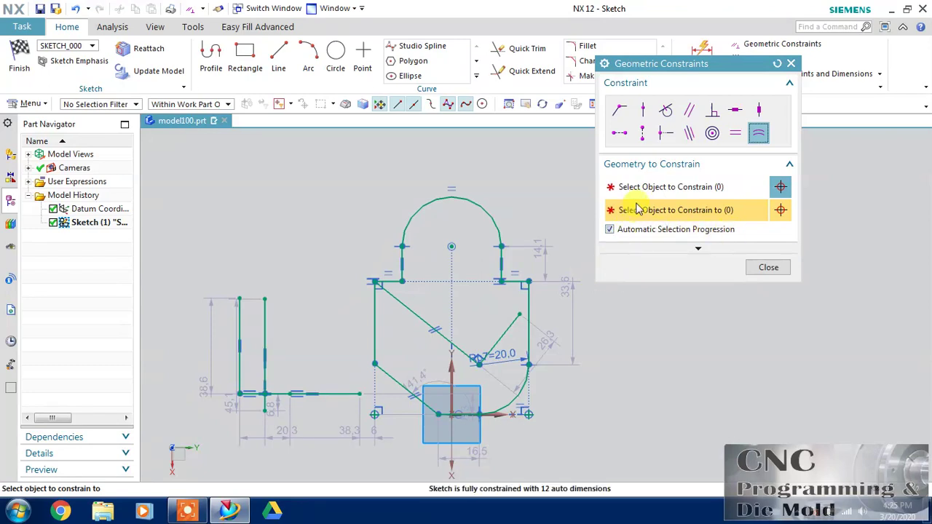
click(635, 187)
click(636, 211)
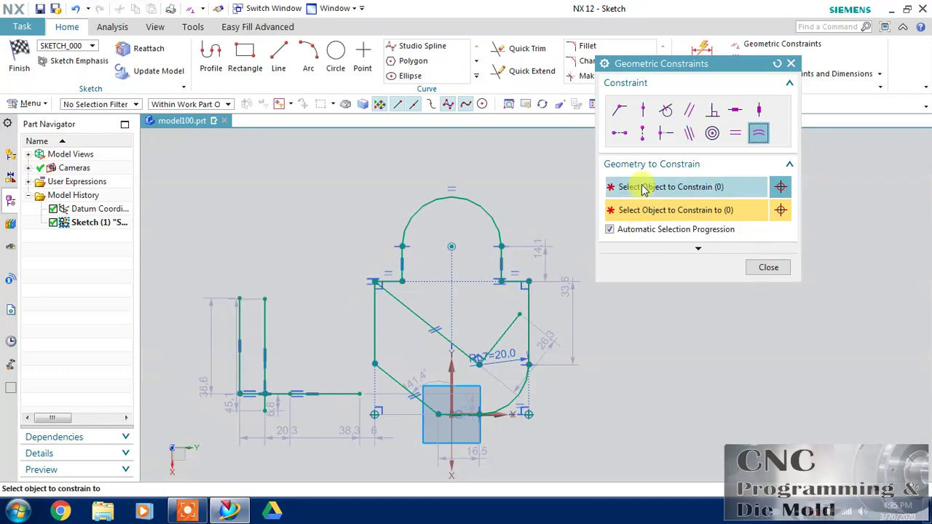
click(643, 187)
click(630, 232)
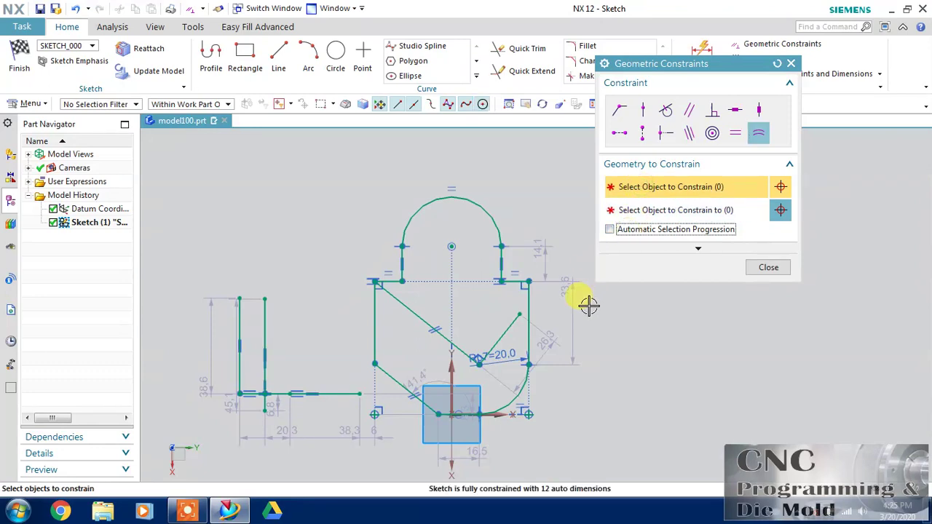
Try a Coincident constraint from the upper endpoints of both separate vertical lines to the profile's upper-left shoulder corner, and undo it.
click(620, 110)
click(268, 313)
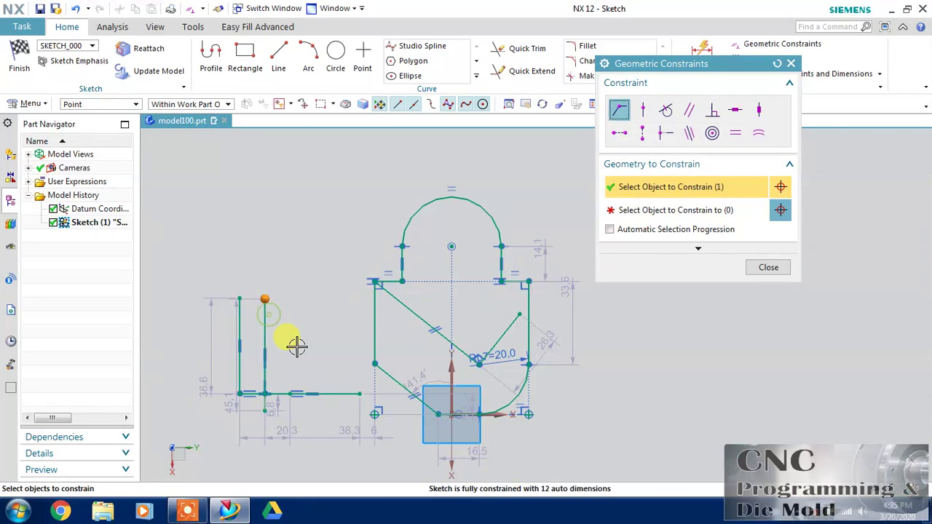
click(238, 297)
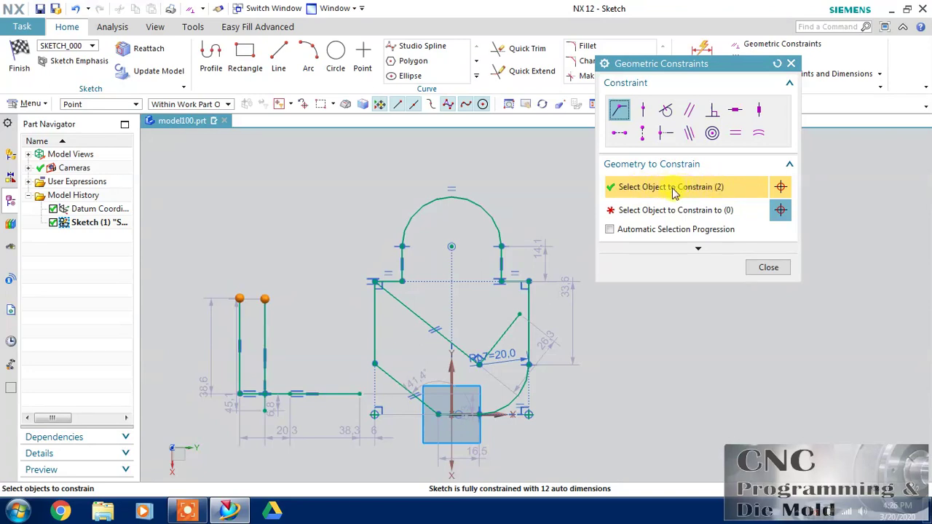
click(665, 213)
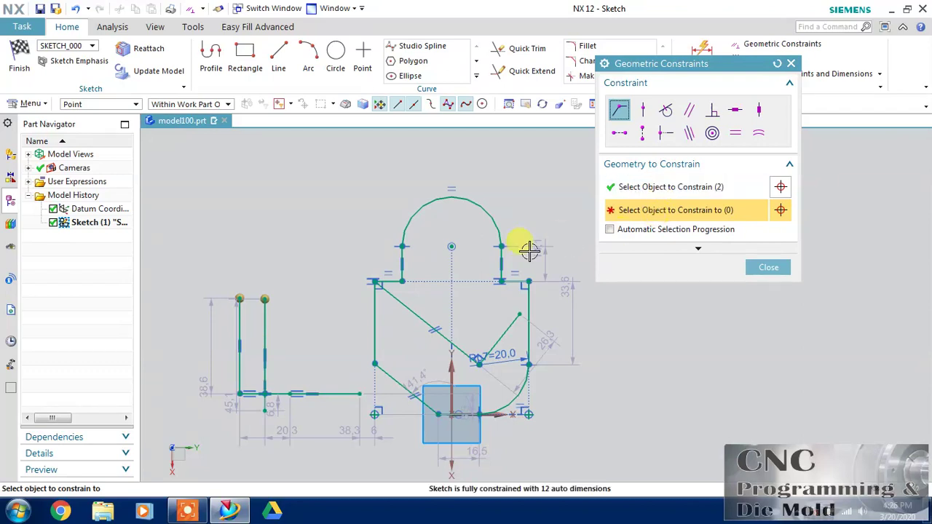
click(373, 279)
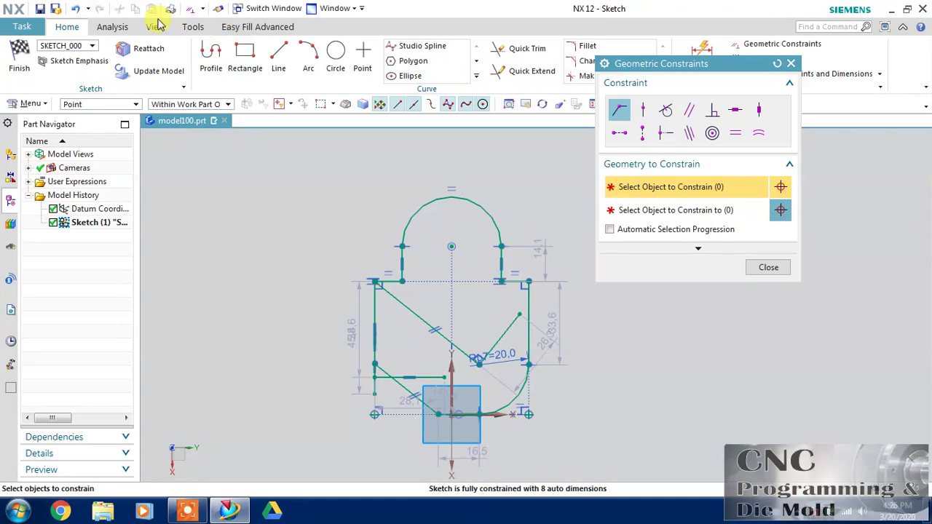
click(76, 10)
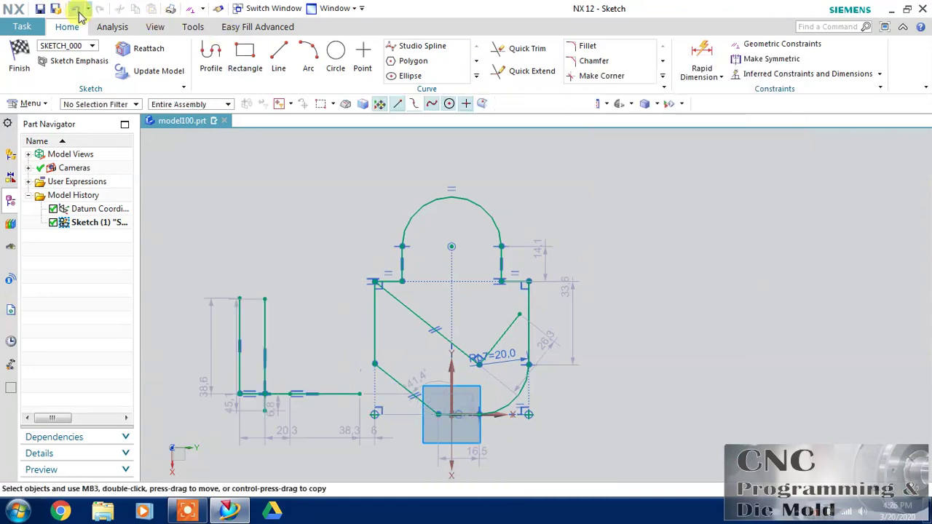
Turn on Automatic Selection Progression for the geometric constraints.
click(783, 44)
click(659, 232)
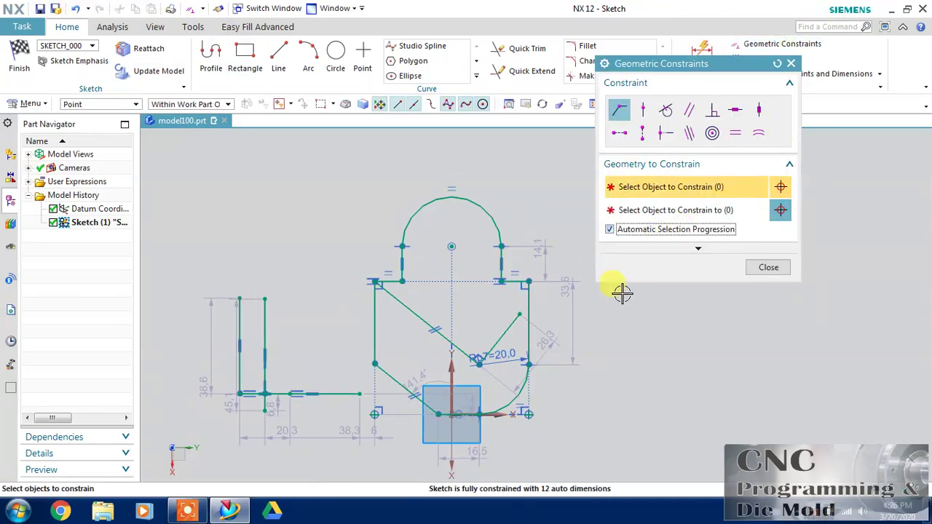
Try a Coincident constraint between the upper endpoints of the two vertical lines beside the profile, and undo it.
click(264, 290)
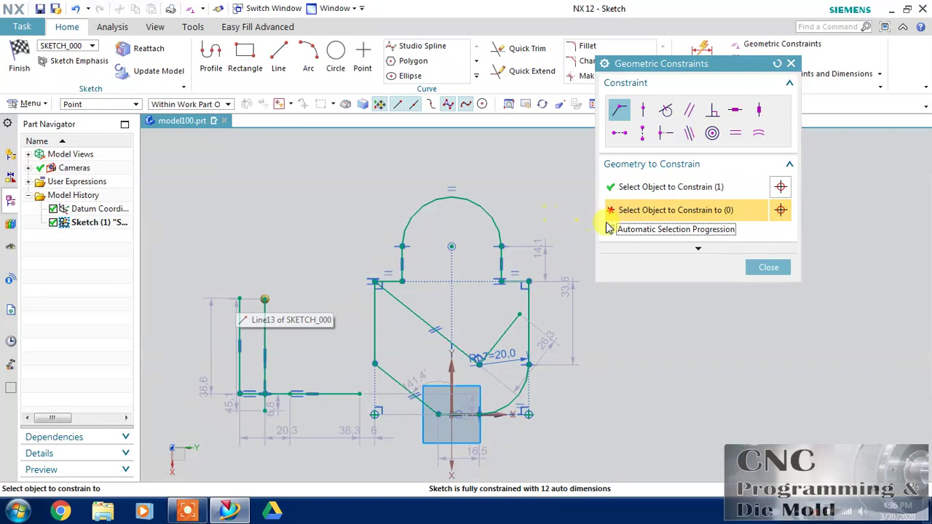
click(240, 294)
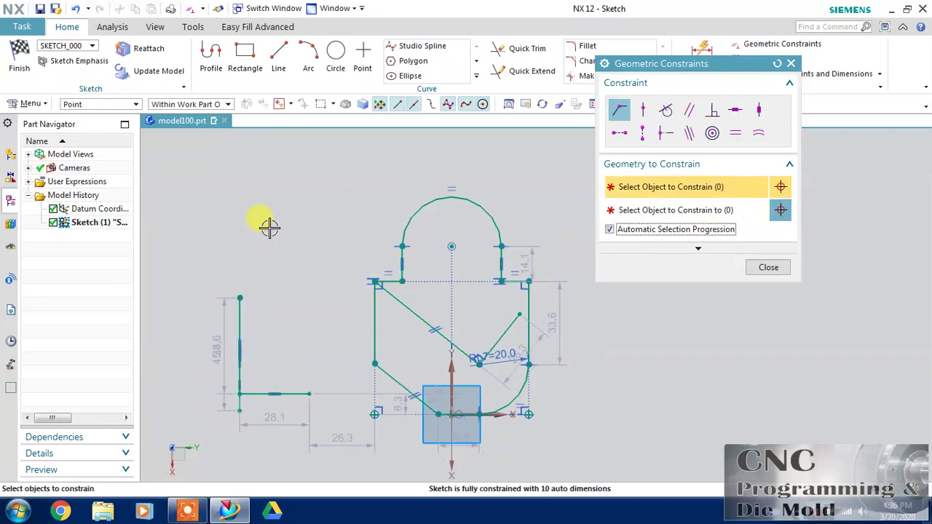
click(761, 268)
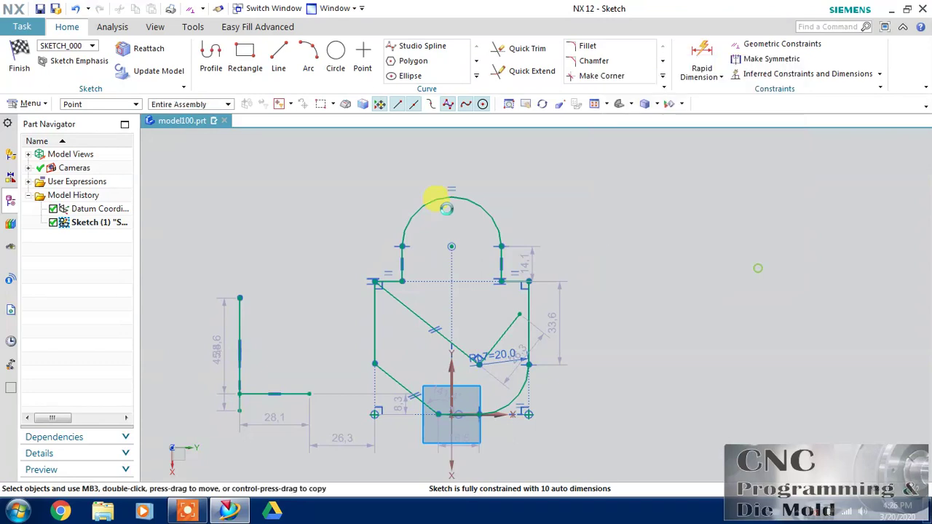
click(77, 9)
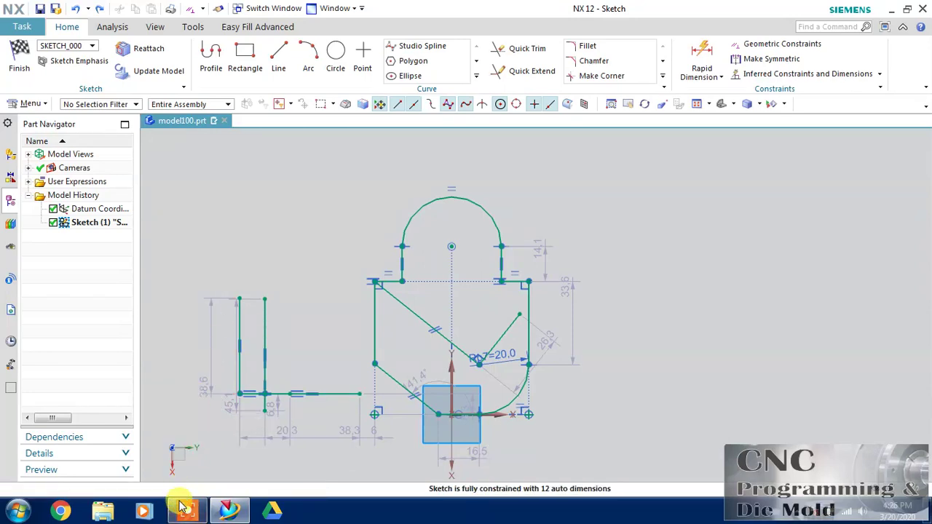
mouse_move(185, 508)
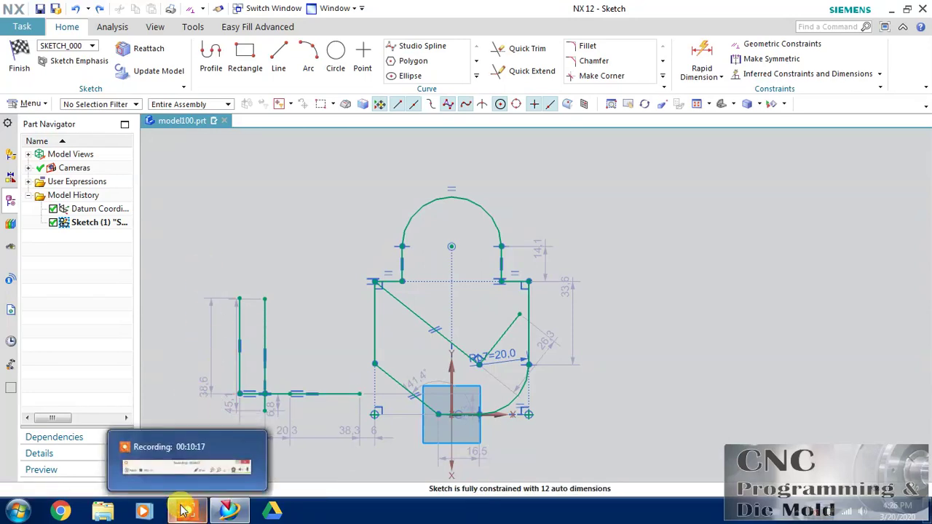
click(200, 472)
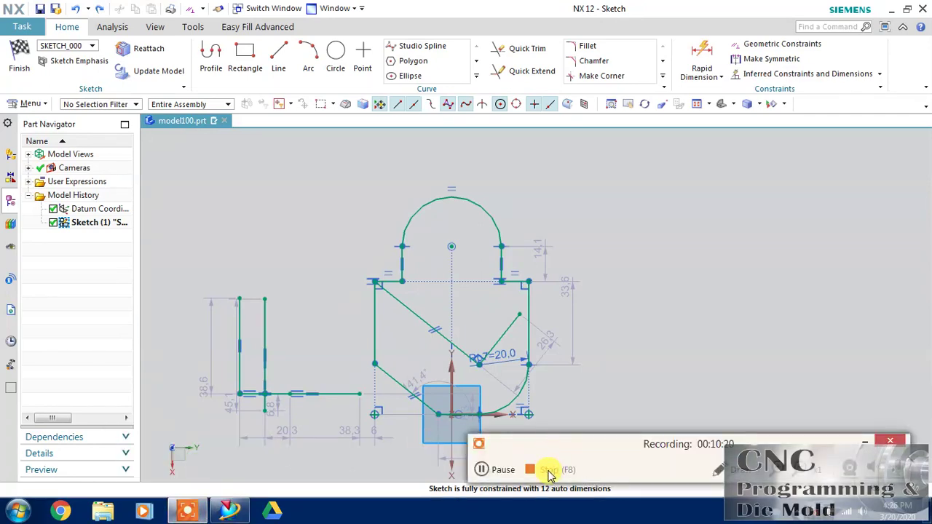